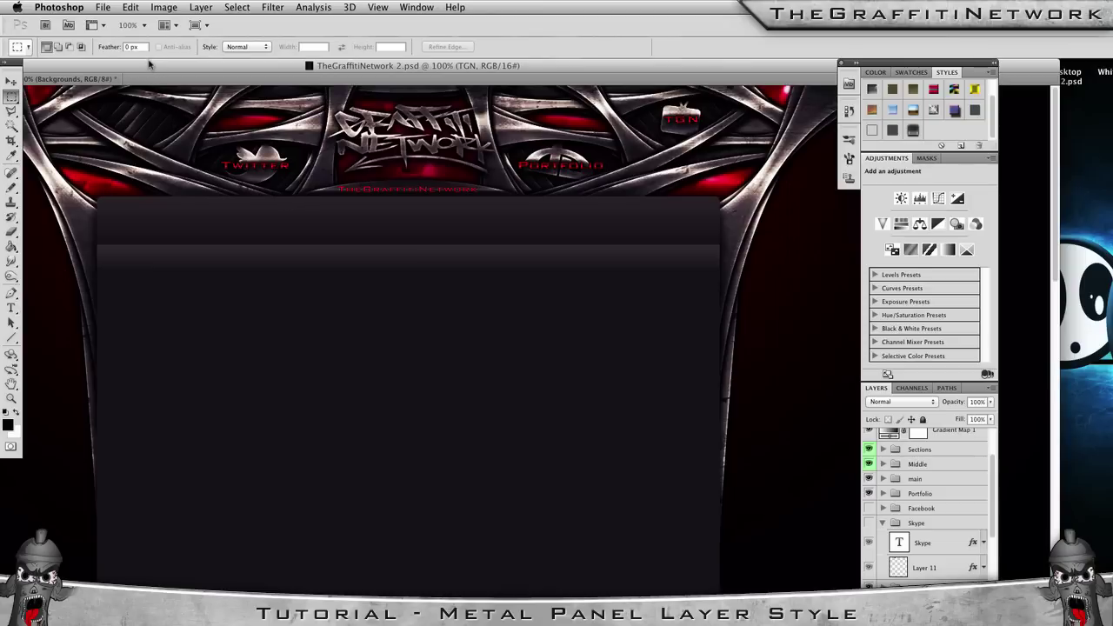
# Open the scratched grey texture image Texture (14).jpg from the Metal folder.
pyautogui.click(104, 7)
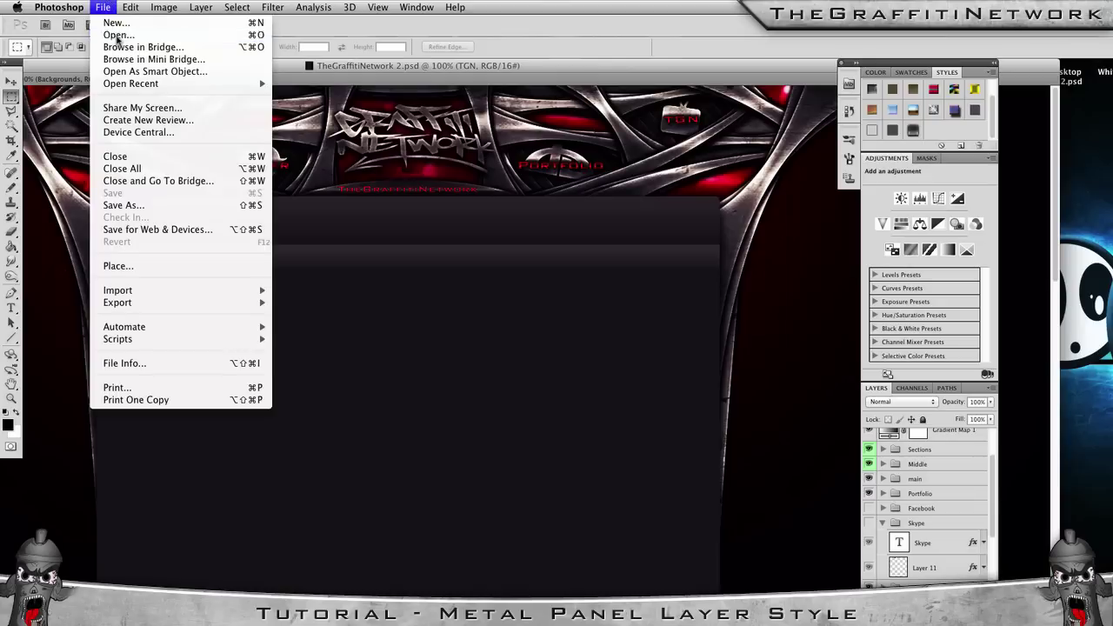
pyautogui.click(114, 33)
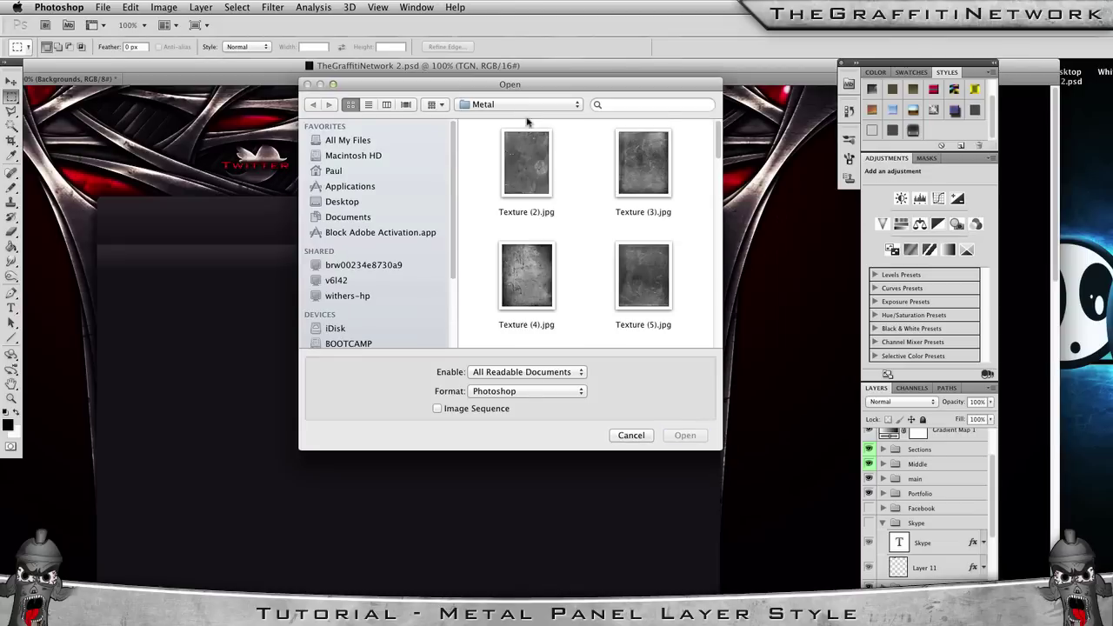
pyautogui.scroll(-10, 542, 166)
pyautogui.scroll(5, 542, 166)
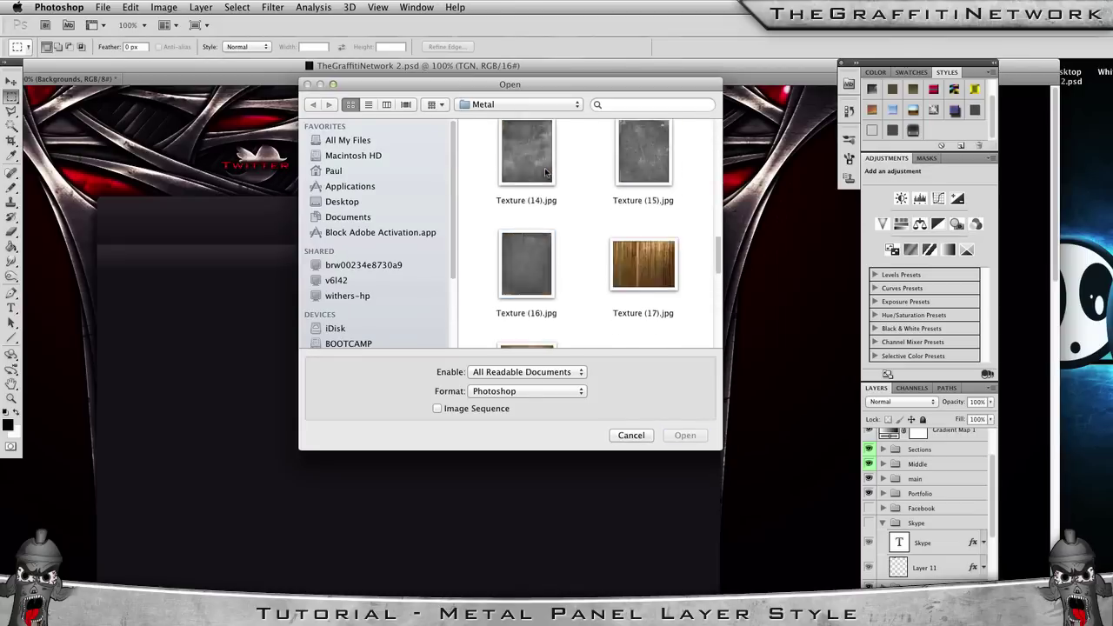
pyautogui.scroll(4, 567, 214)
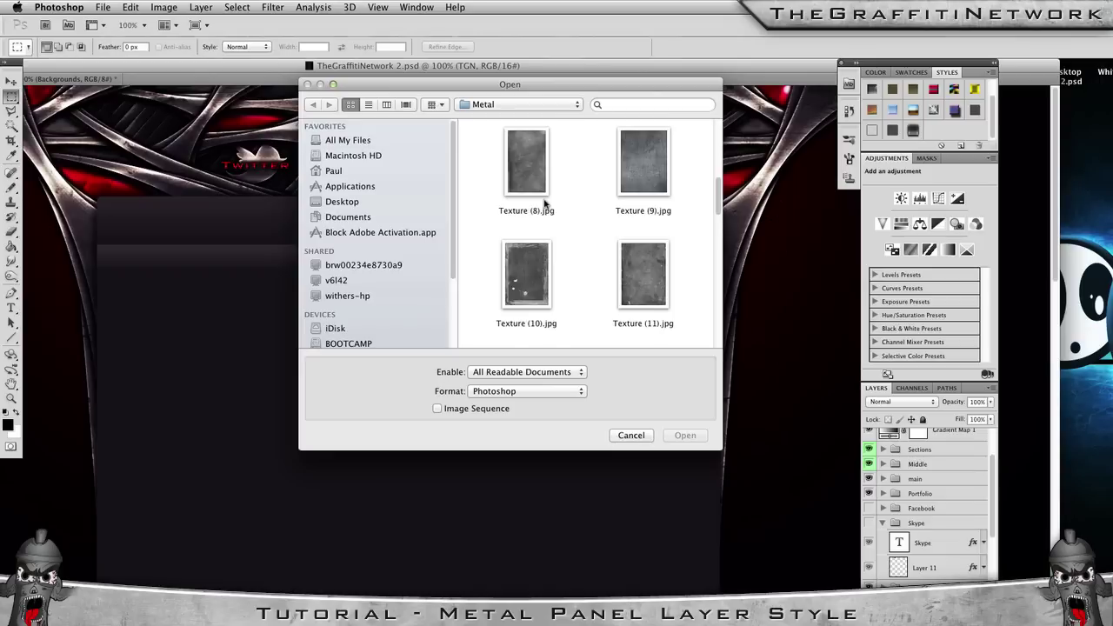
pyautogui.scroll(-4, 557, 180)
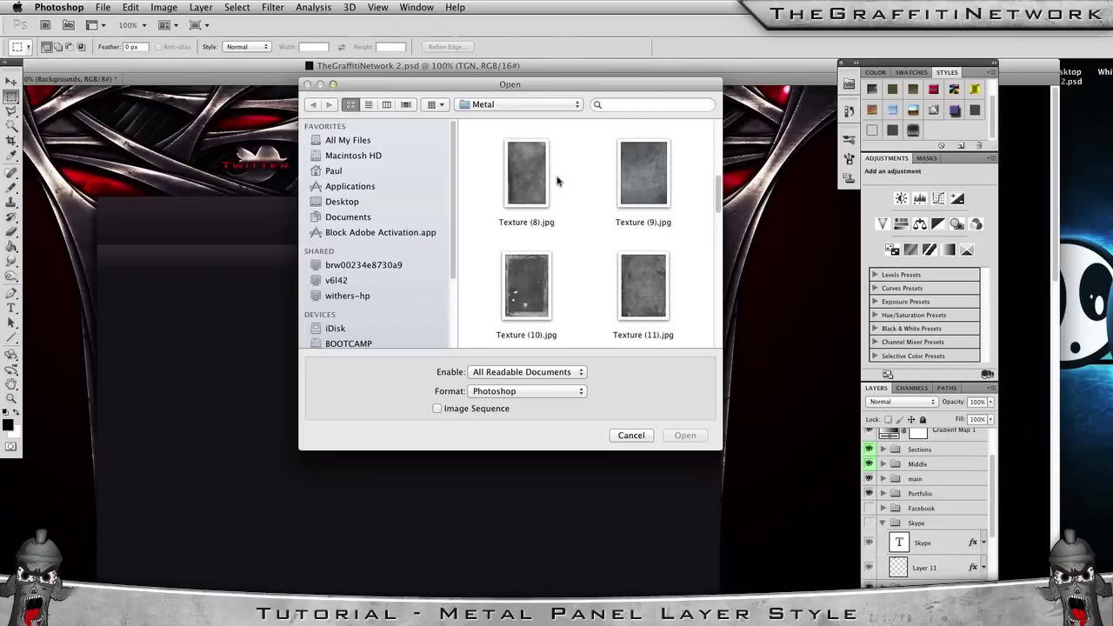
pyautogui.scroll(-3, 564, 180)
pyautogui.scroll(3, 567, 181)
pyautogui.doubleClick(534, 300)
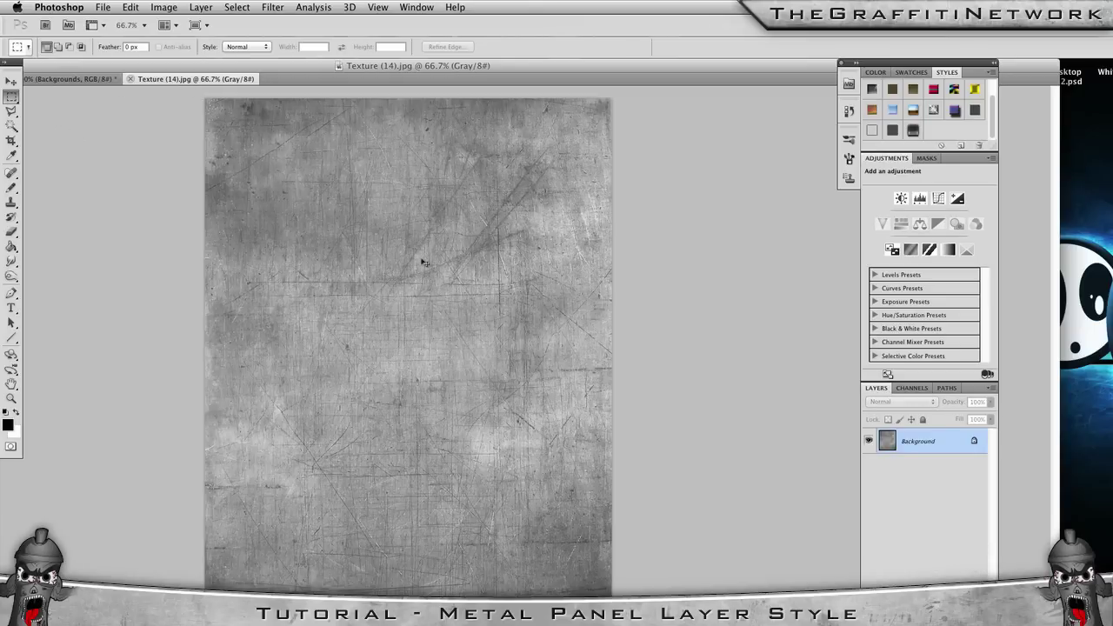
# Define the entire texture image as a pattern named "Metal Textures" and clear the selection.
pyautogui.press('super+a')
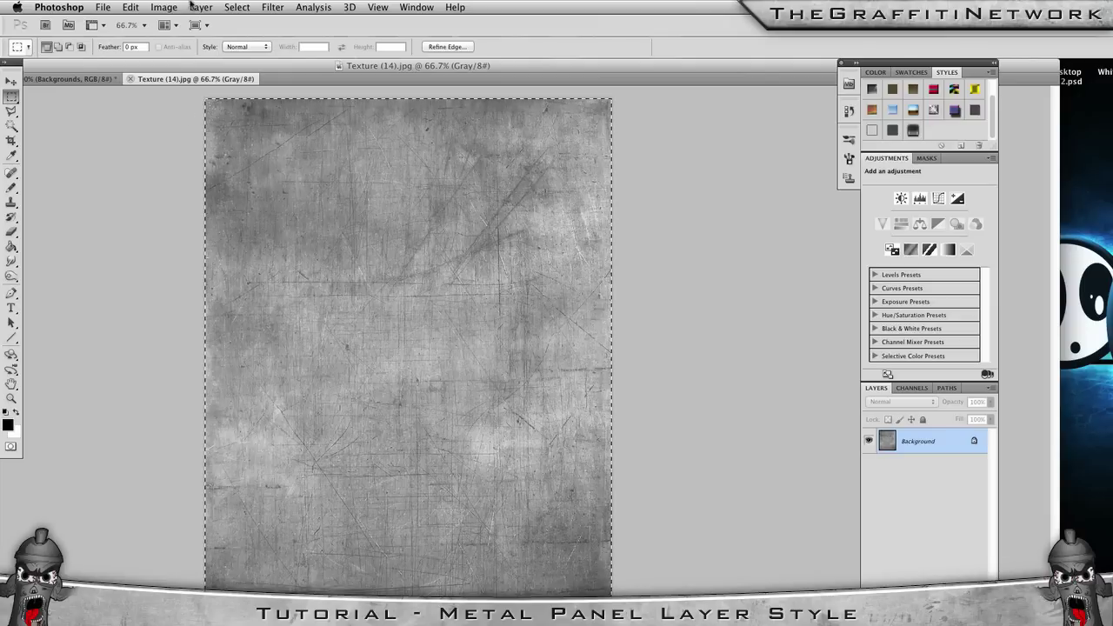
pyautogui.click(131, 7)
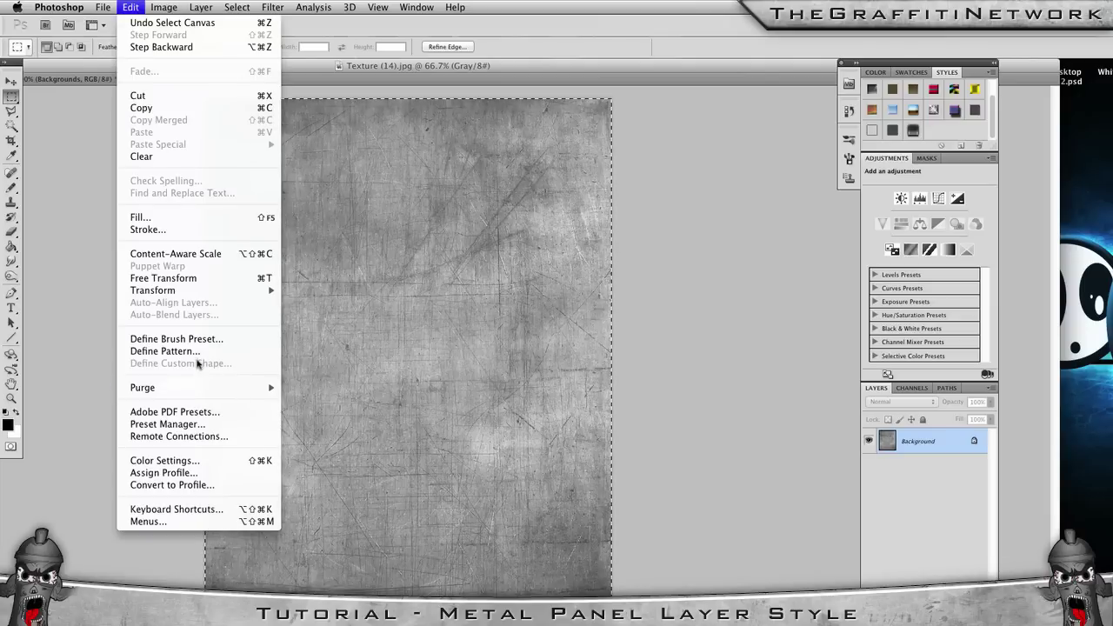
pyautogui.click(197, 351)
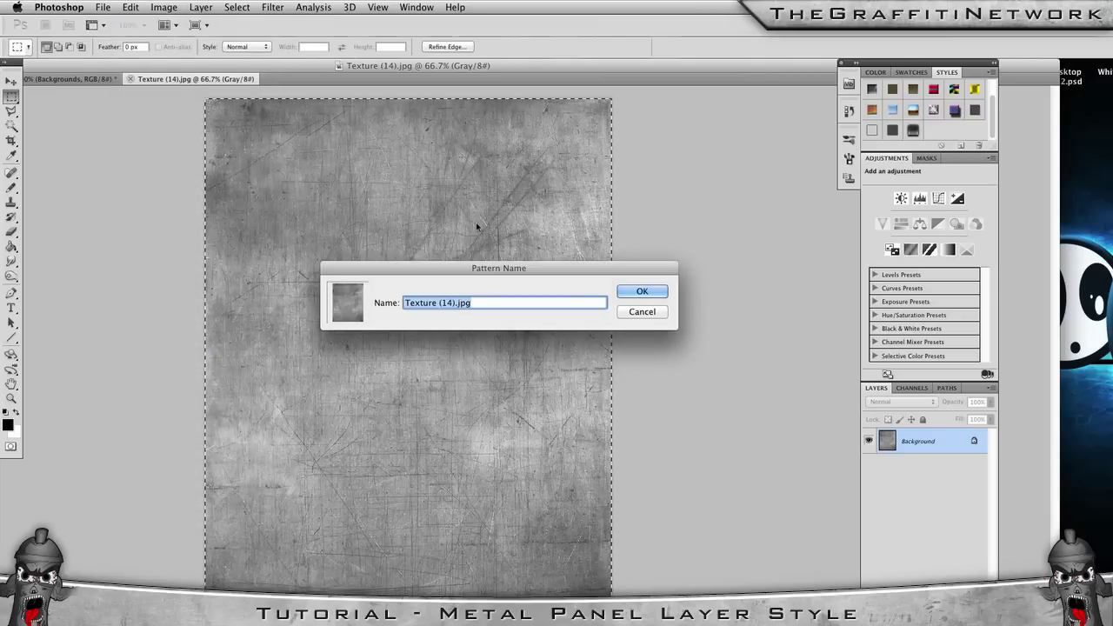
pyautogui.write('Met')
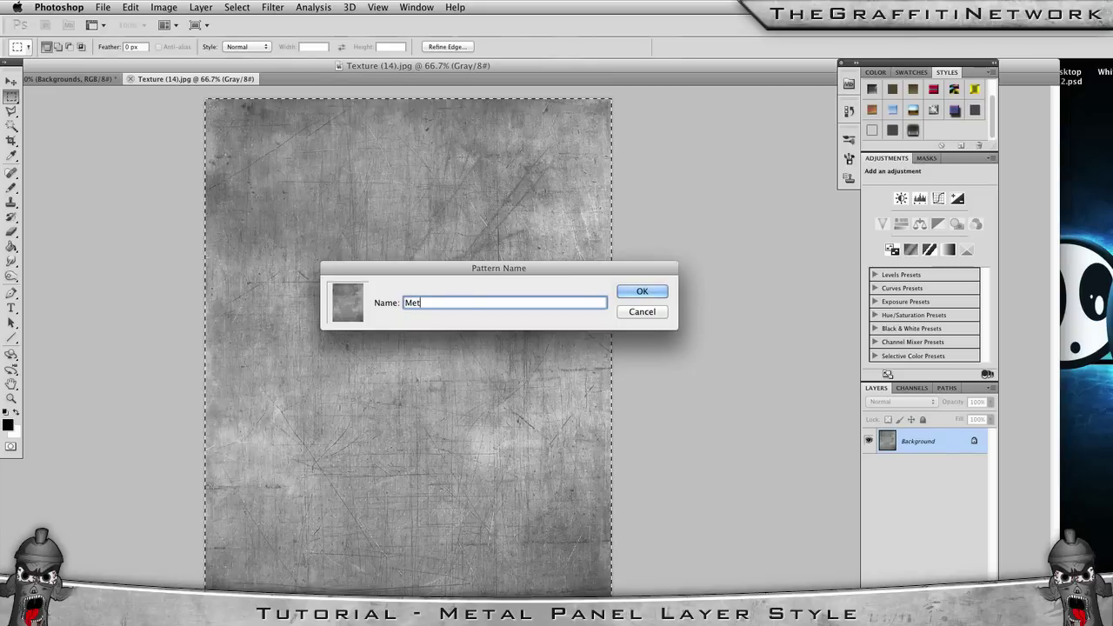
pyautogui.write('al Textures')
pyautogui.press('Return')
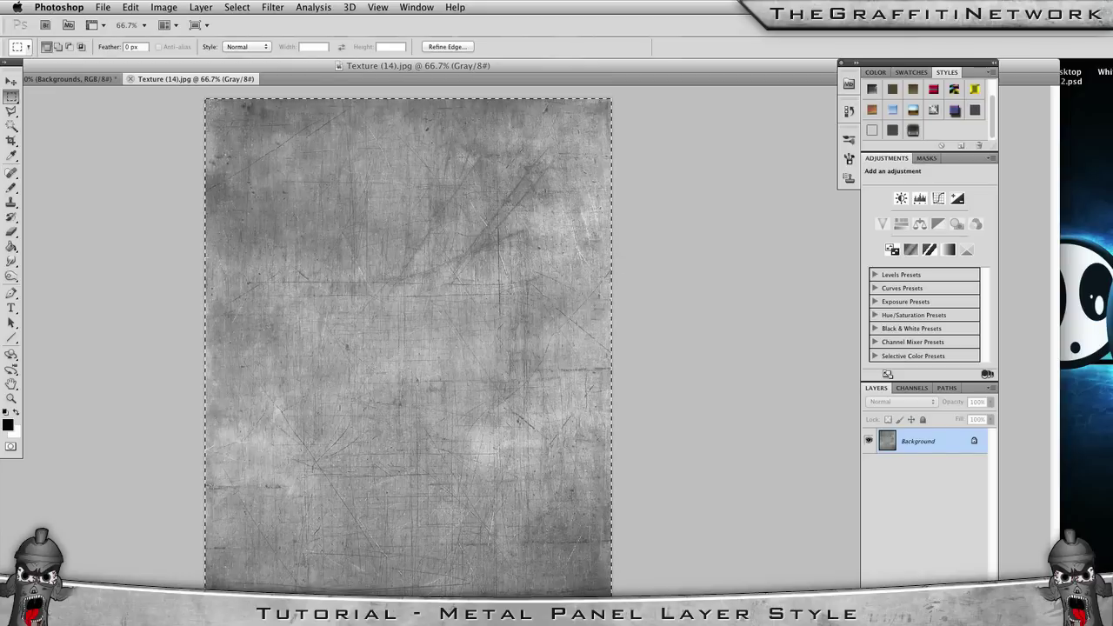
pyautogui.press('super+d')
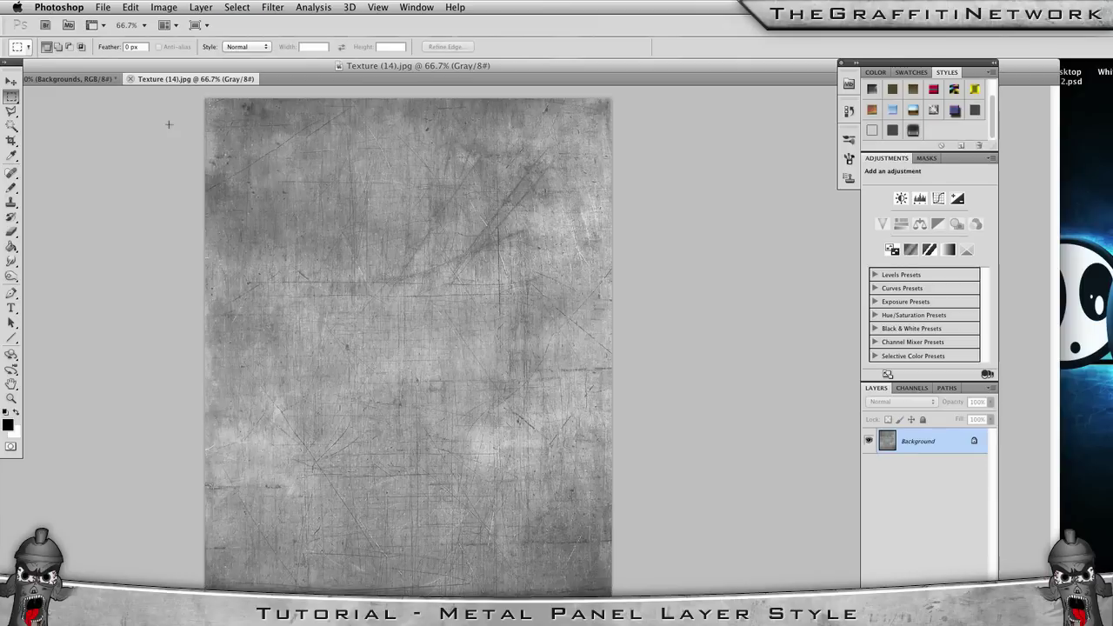
# Create a new 5 × 5 pixel RGB document, 16 bit, with a transparent background.
pyautogui.click(105, 11)
pyautogui.click(115, 22)
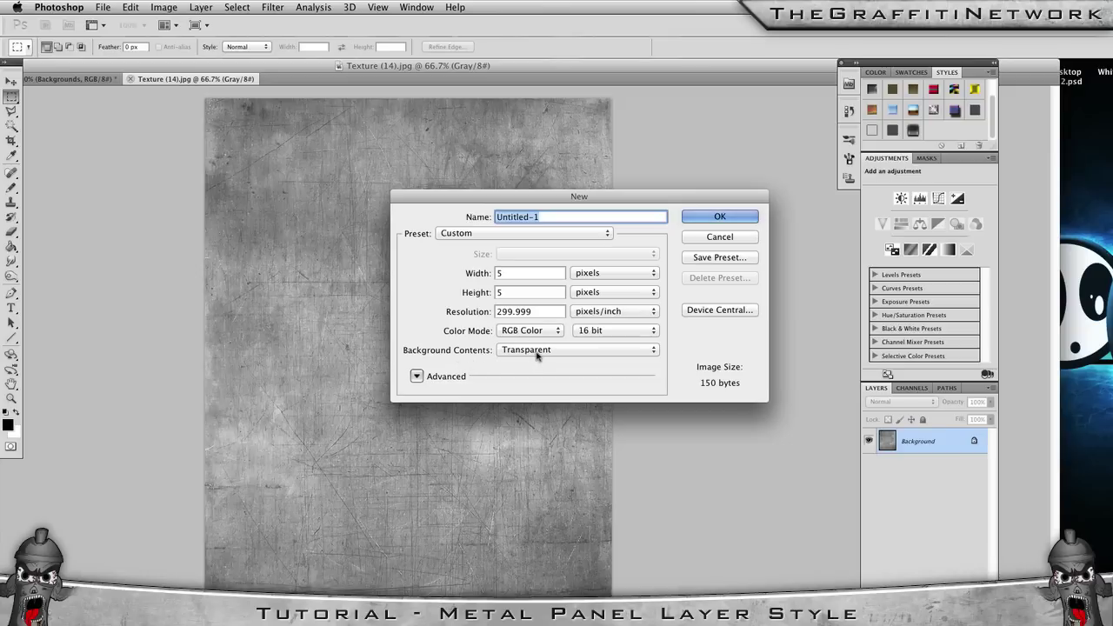
pyautogui.press('Return')
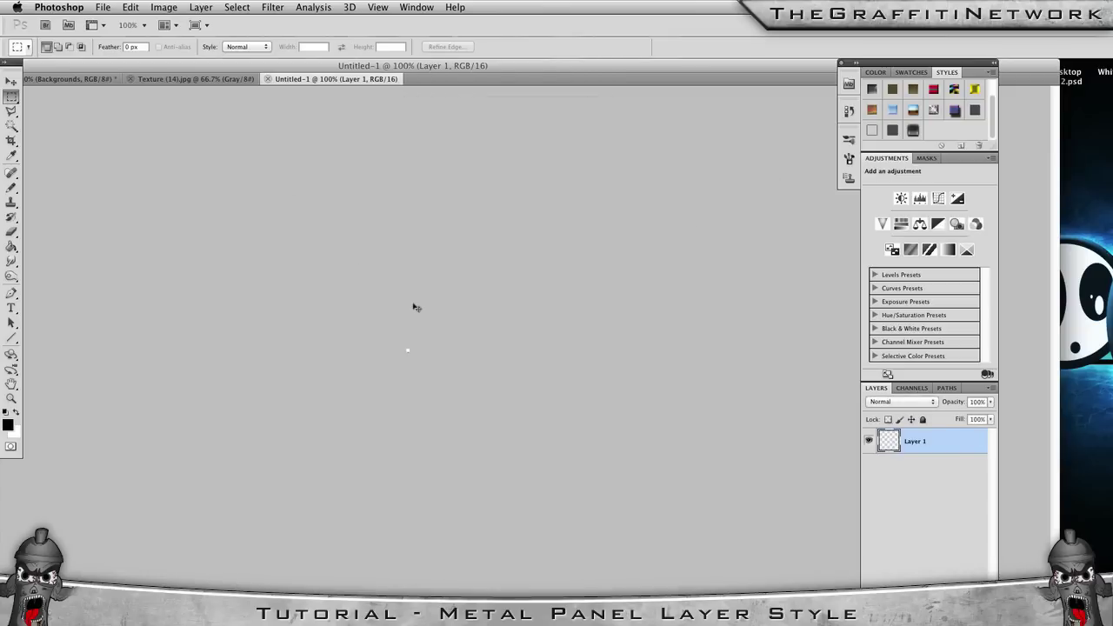
# Draw a diagonal of five black pixels from the lower-left to the upper-right corner of the canvas with the 1 px Pencil tool.
pyautogui.press('super+equal')
pyautogui.press('super+equal')
pyautogui.press('super+equal')
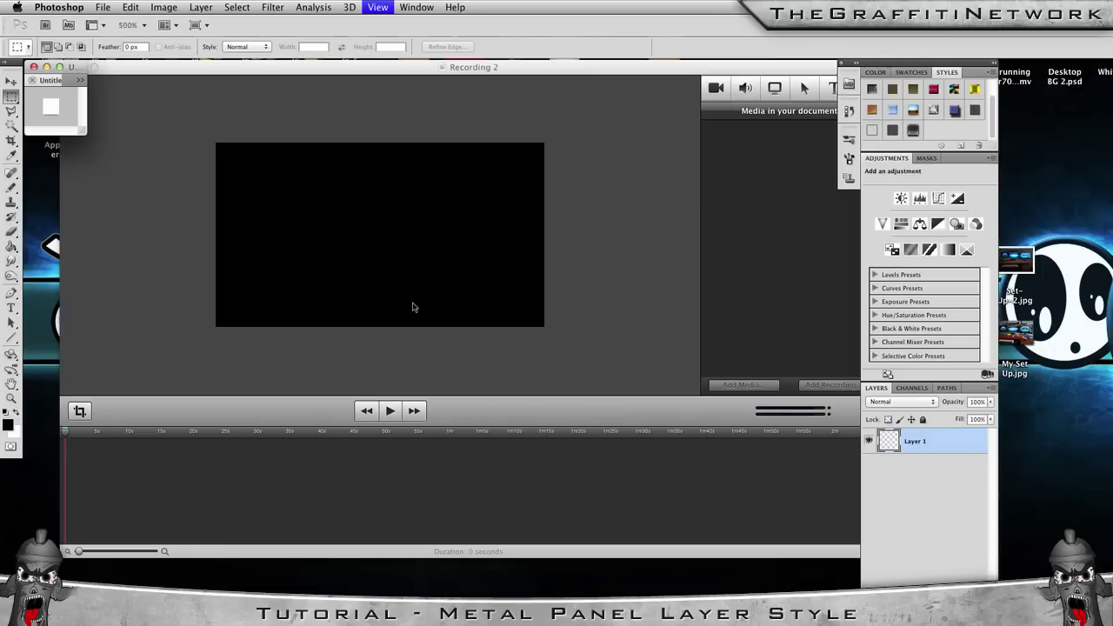
pyautogui.moveTo(131, 194); pyautogui.dragTo(787, 591)
pyautogui.click(11, 187)
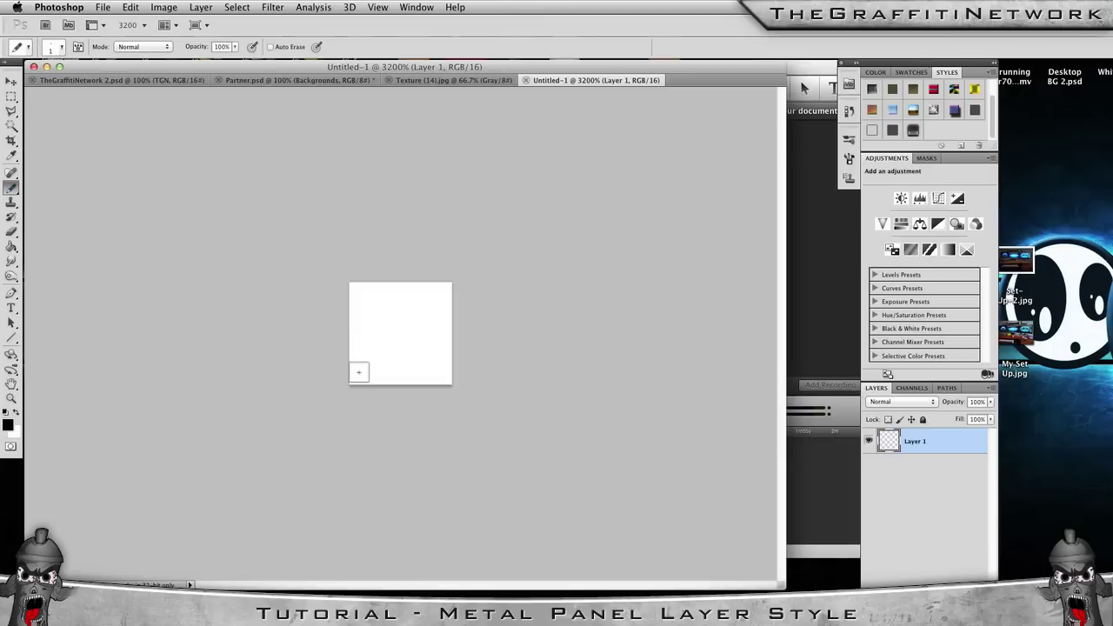
pyautogui.click(359, 374)
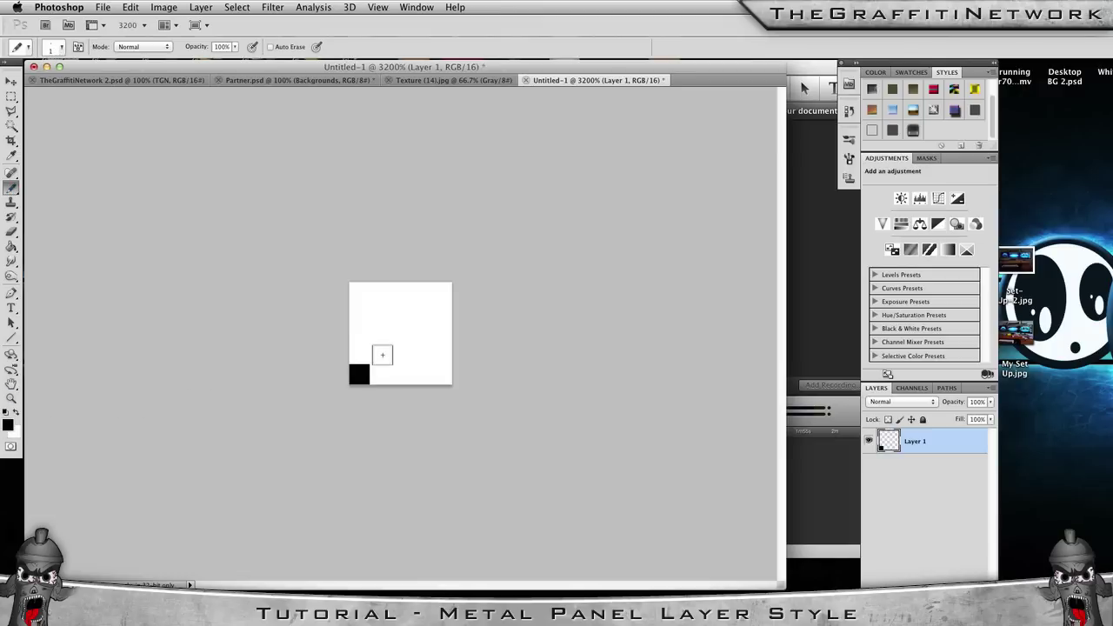
pyautogui.click(380, 354)
pyautogui.click(400, 333)
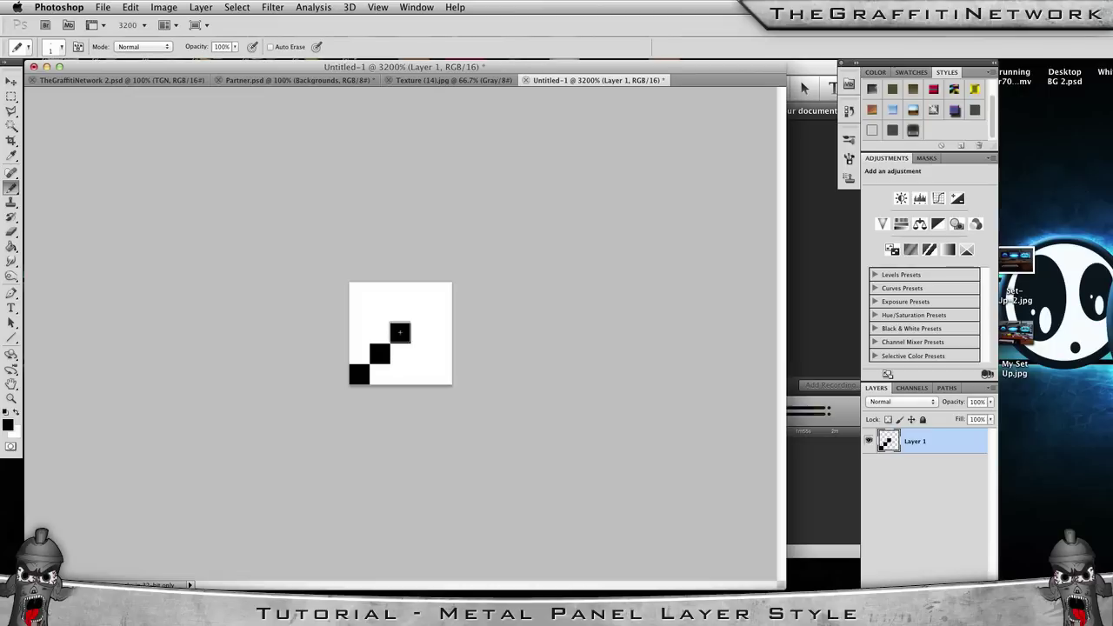
pyautogui.click(421, 312)
pyautogui.click(442, 292)
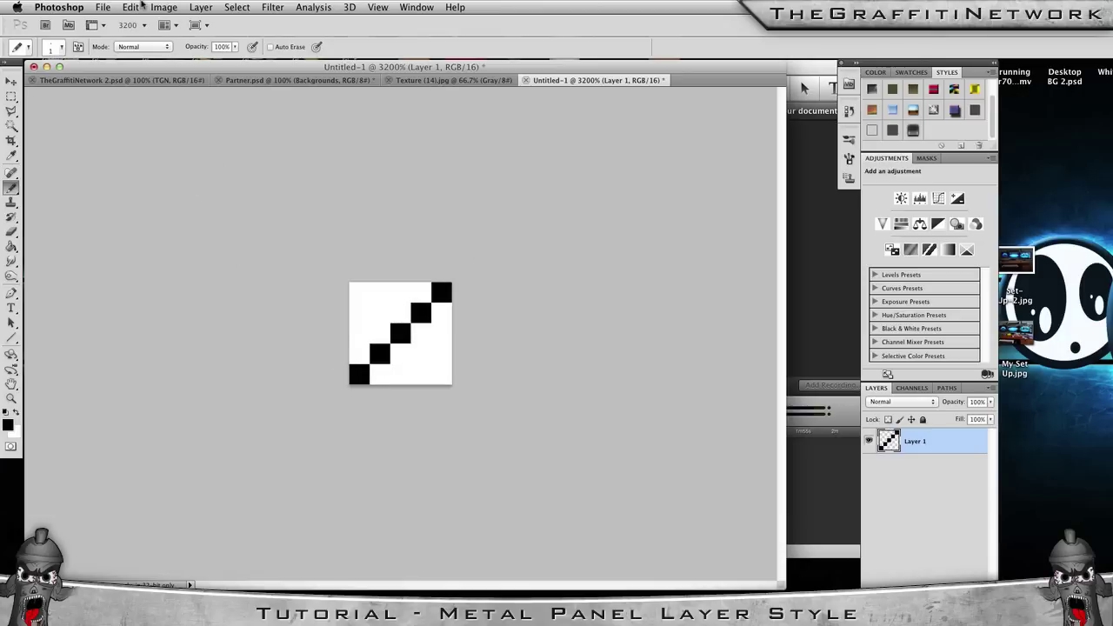
# Define the diagonal pixel drawing as a pattern named "Diagonal Stripes".
pyautogui.click(133, 9)
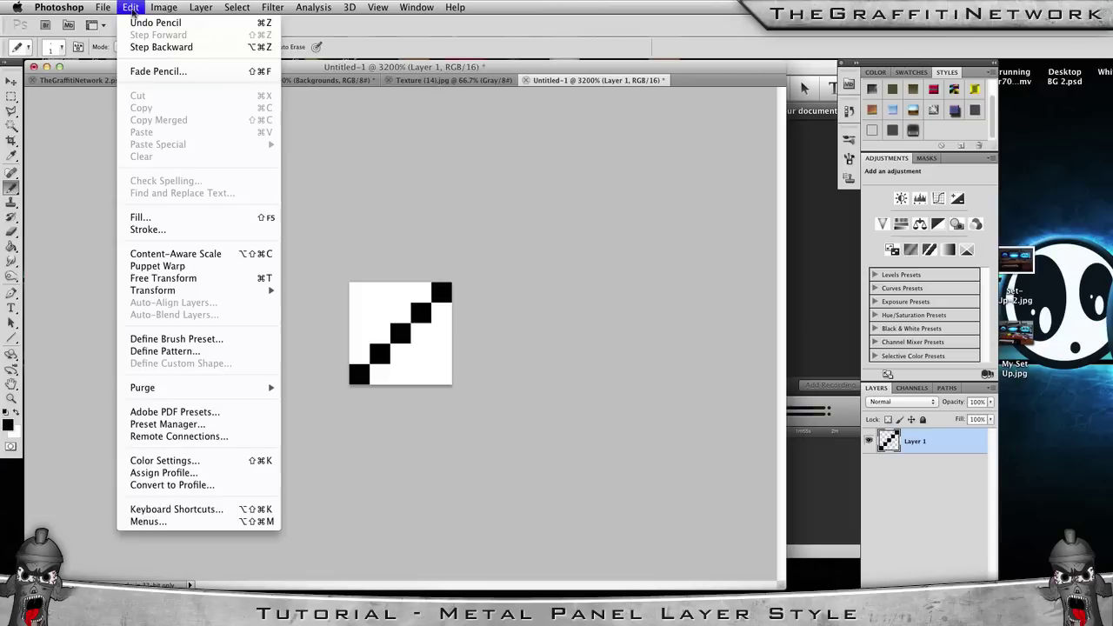
pyautogui.click(163, 352)
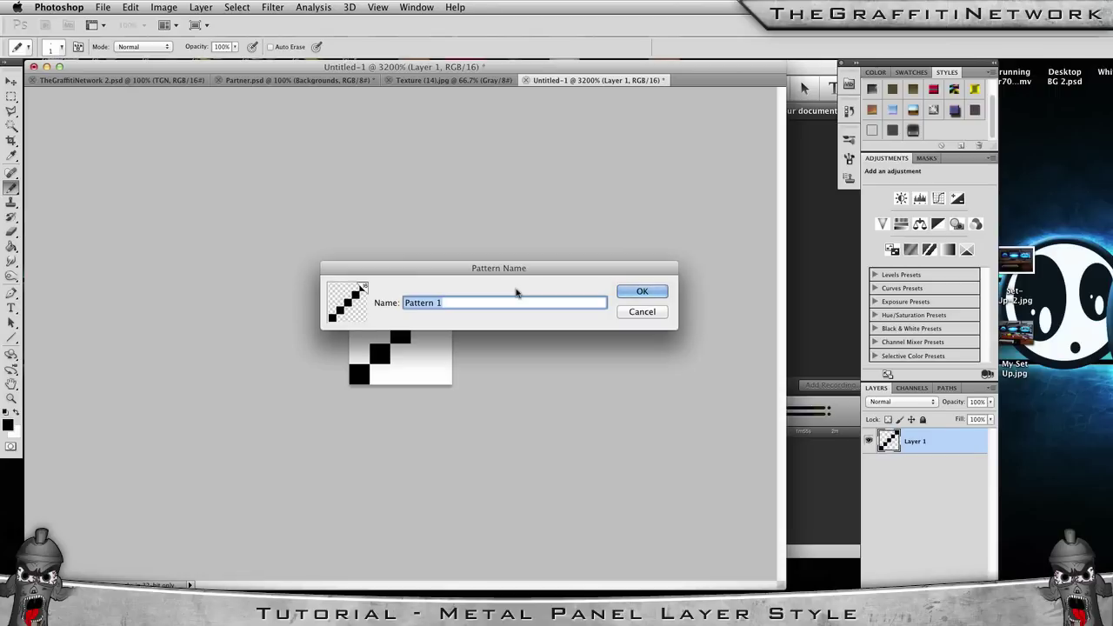
pyautogui.press('BackSpace')
pyautogui.write('Diagonal St')
pyautogui.press('BackSpace')
pyautogui.write('ripes')
pyautogui.press('Return')
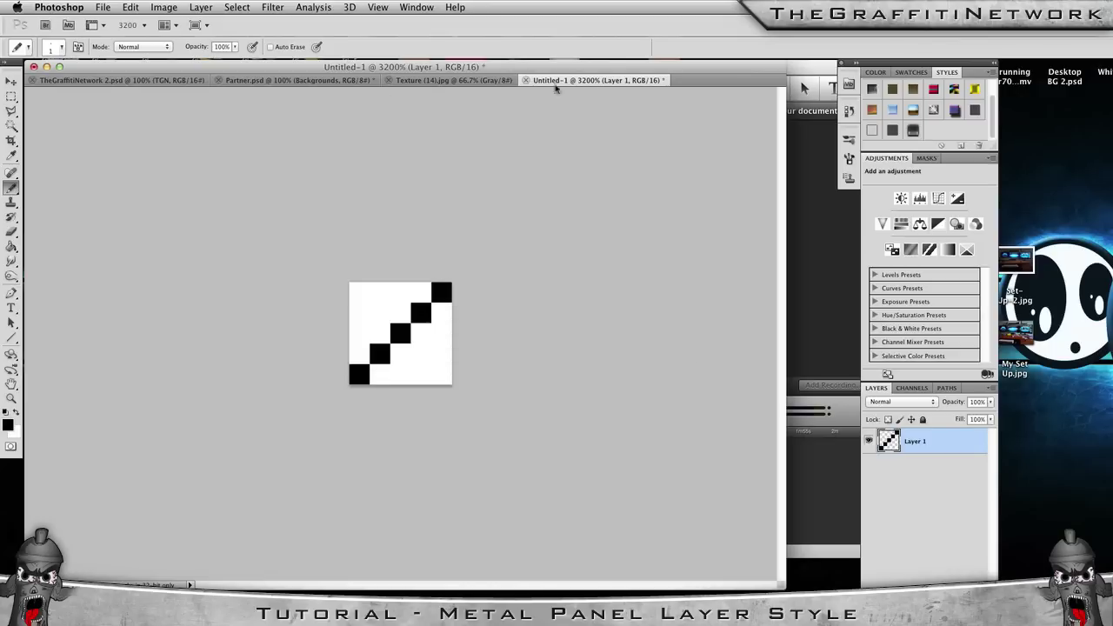
# Switch to the Partner.psd document and enlarge and reposition its window so the dark content box is fully in view.
pyautogui.click(452, 80)
pyautogui.click(313, 81)
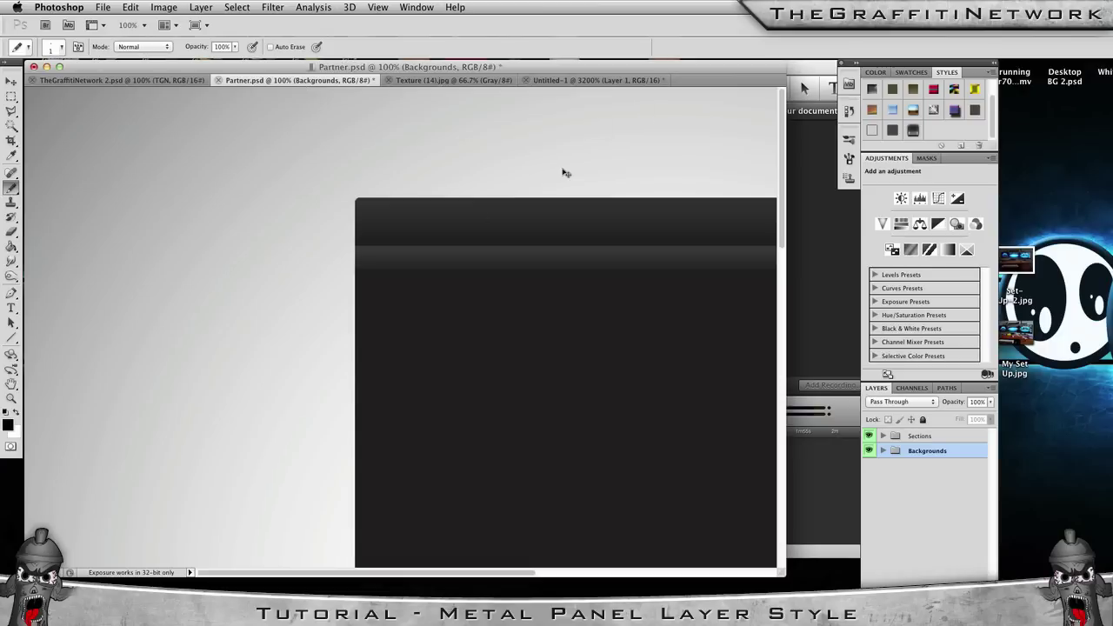
pyautogui.press('super+0')
pyautogui.press('super+plus')
pyautogui.press('super+alt+0')
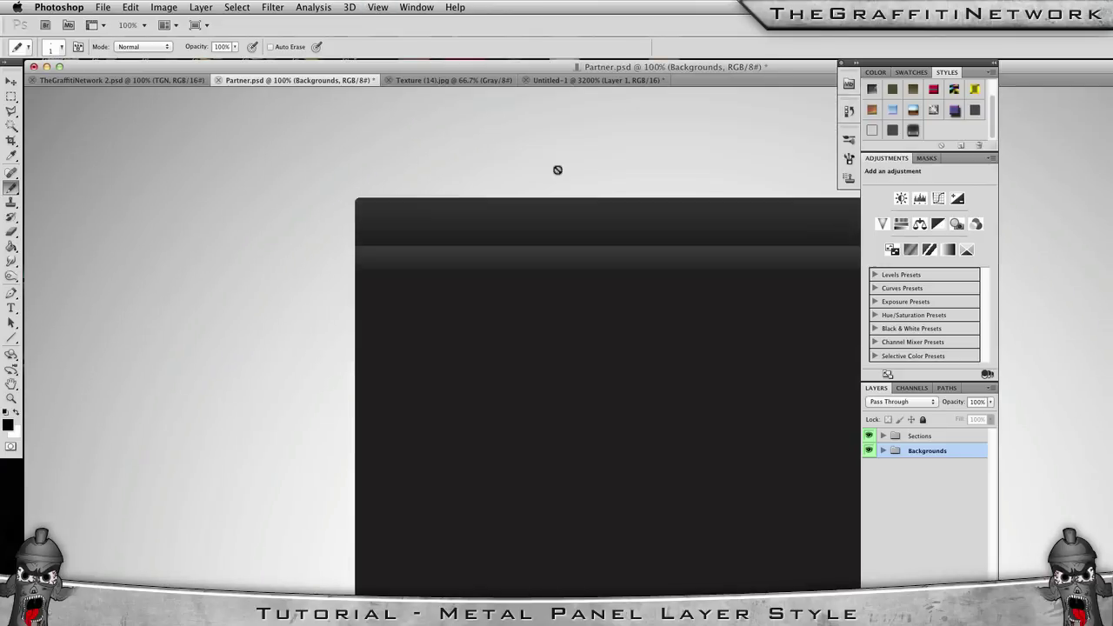
pyautogui.moveTo(621, 67); pyautogui.dragTo(447, 66)
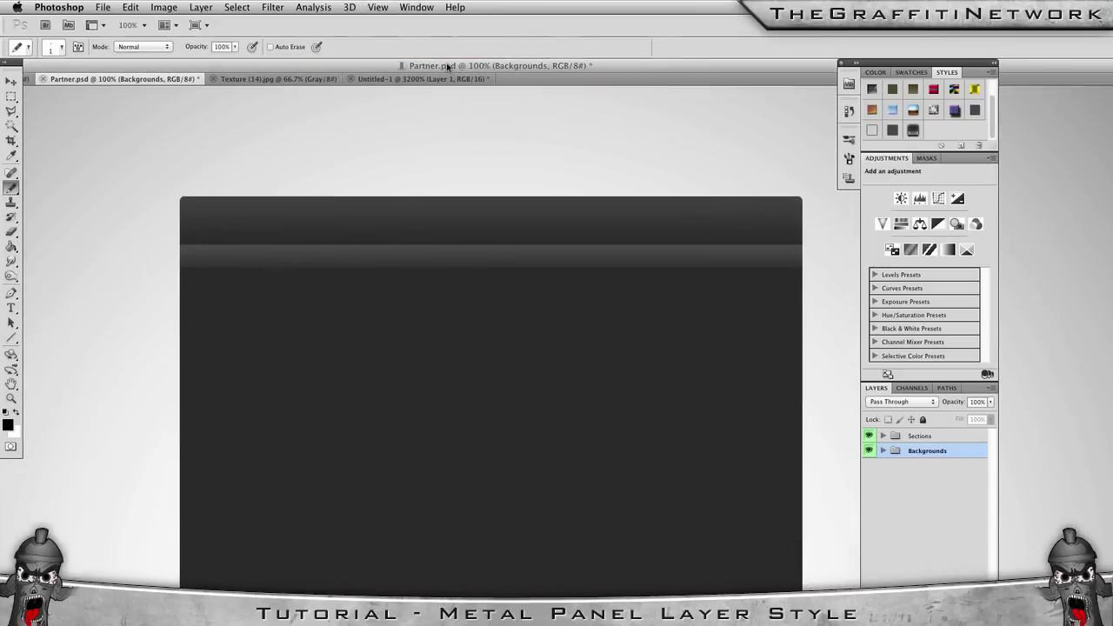
# On a new layer, draw a curved black strip from the canvas's upper edge to the dark box with the Pen tool and rasterize it.
pyautogui.click(11, 294)
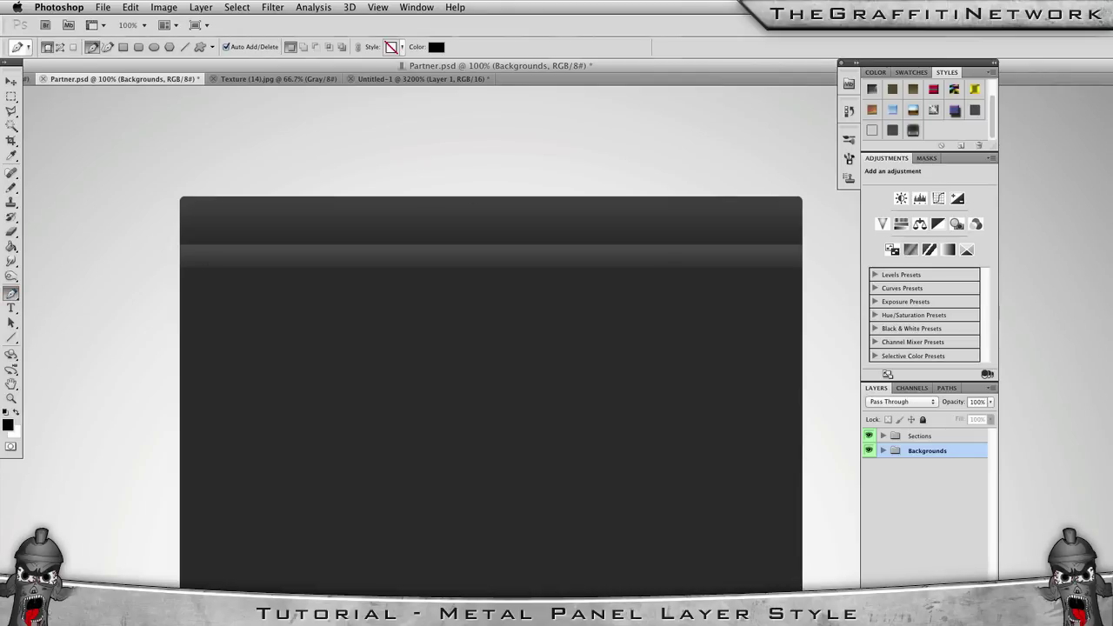
pyautogui.click(967, 600)
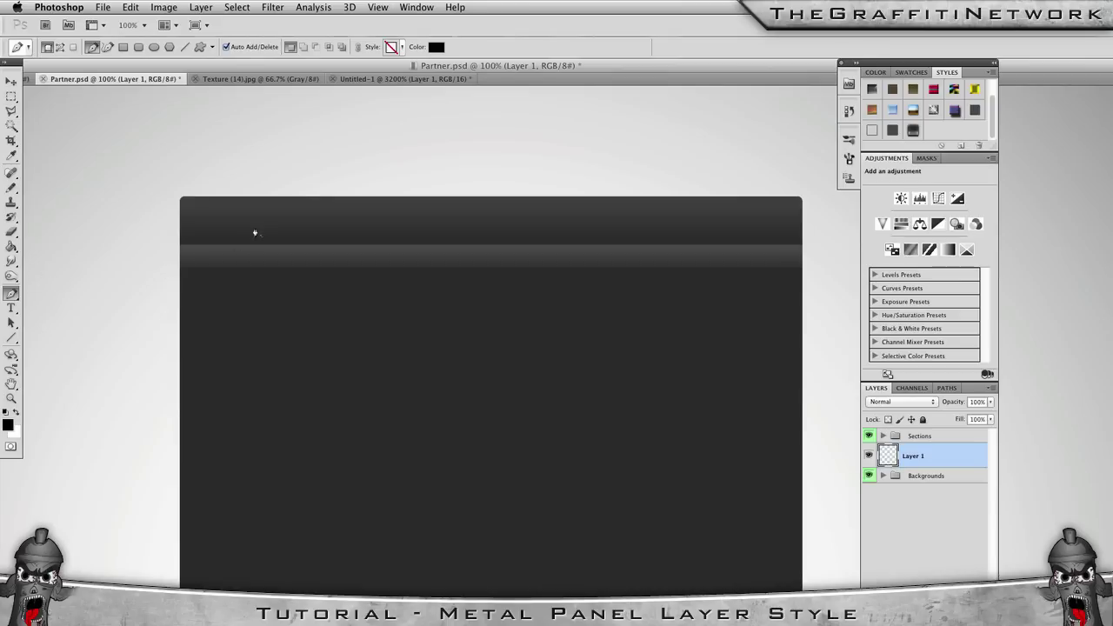
pyautogui.click(357, 207)
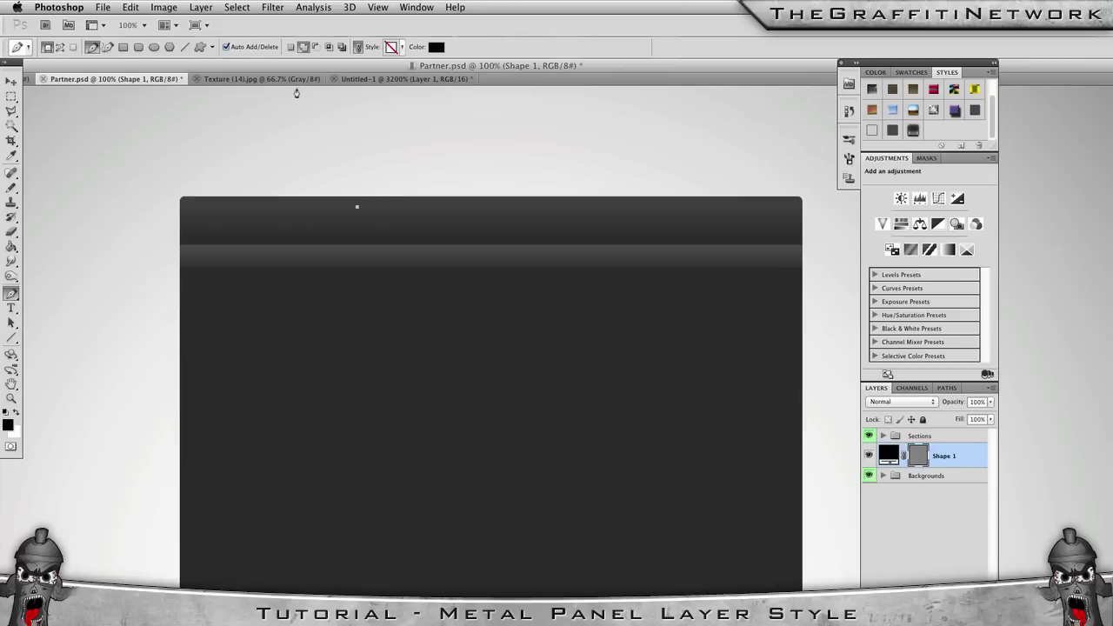
pyautogui.moveTo(289, 87); pyautogui.dragTo(339, 87)
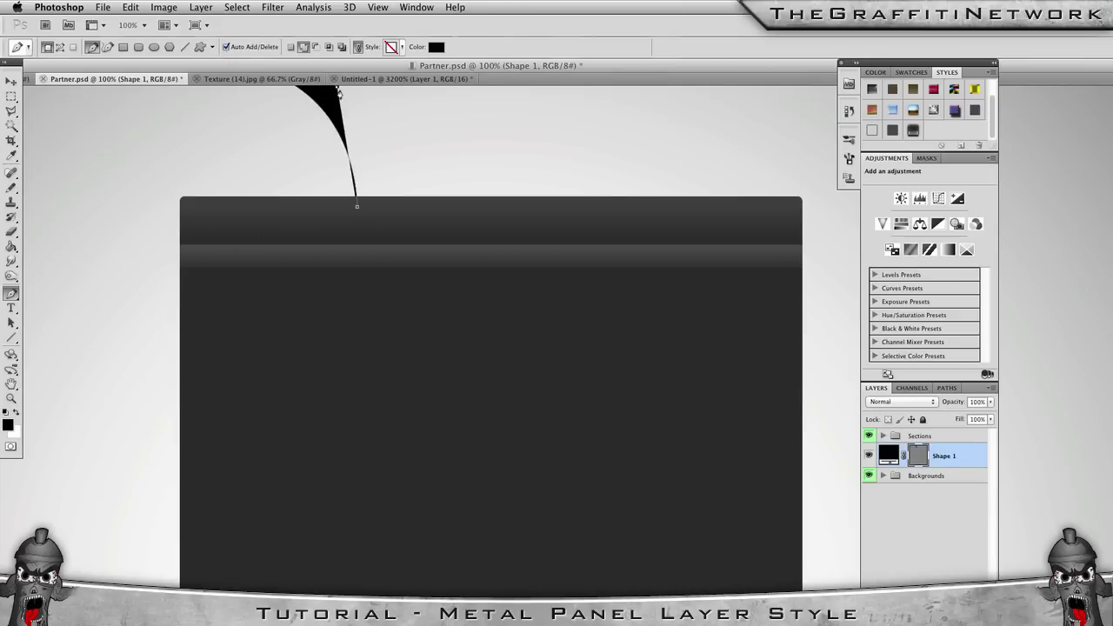
pyautogui.moveTo(404, 209); pyautogui.dragTo(460, 258)
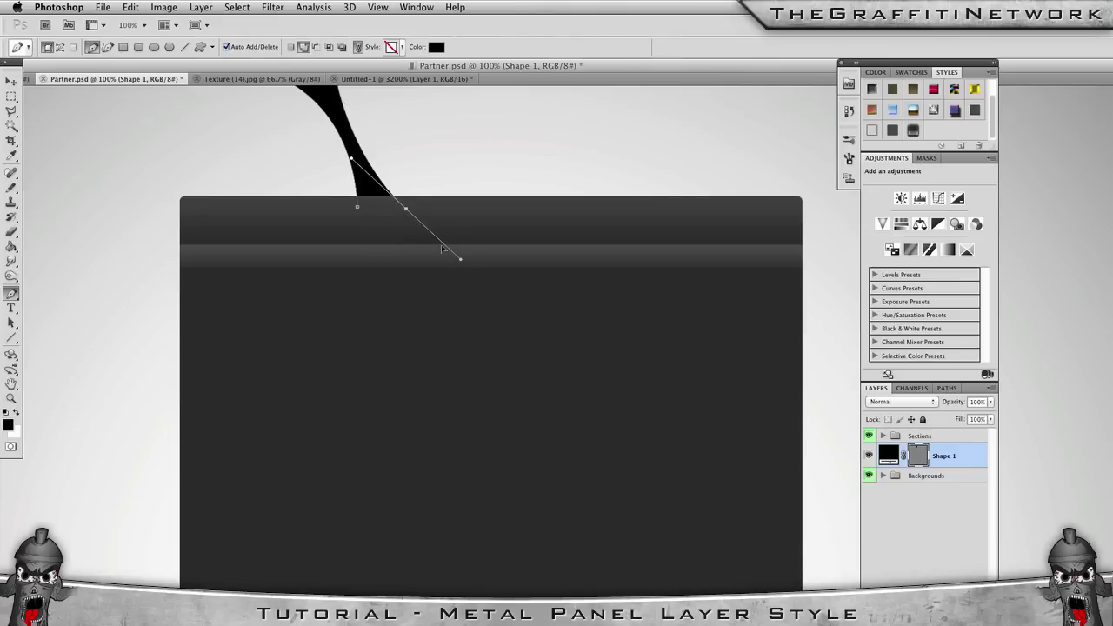
pyautogui.keyDown('alt'); pyautogui.click(405, 211); pyautogui.keyUp('alt')
pyautogui.click(356, 211)
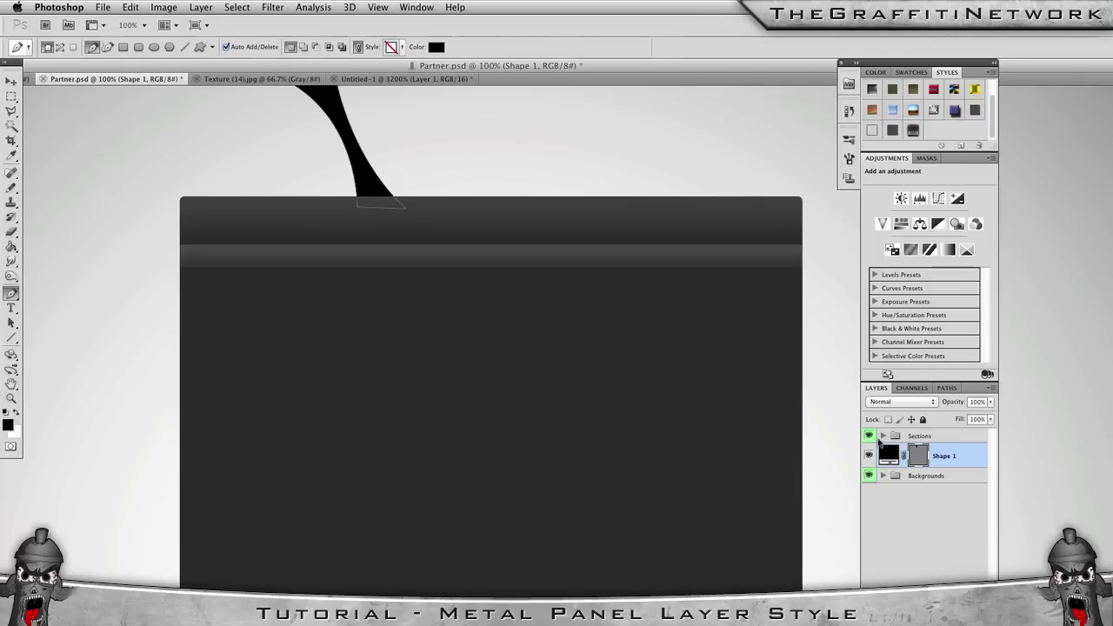
pyautogui.rightClick(945, 451)
pyautogui.click(964, 426)
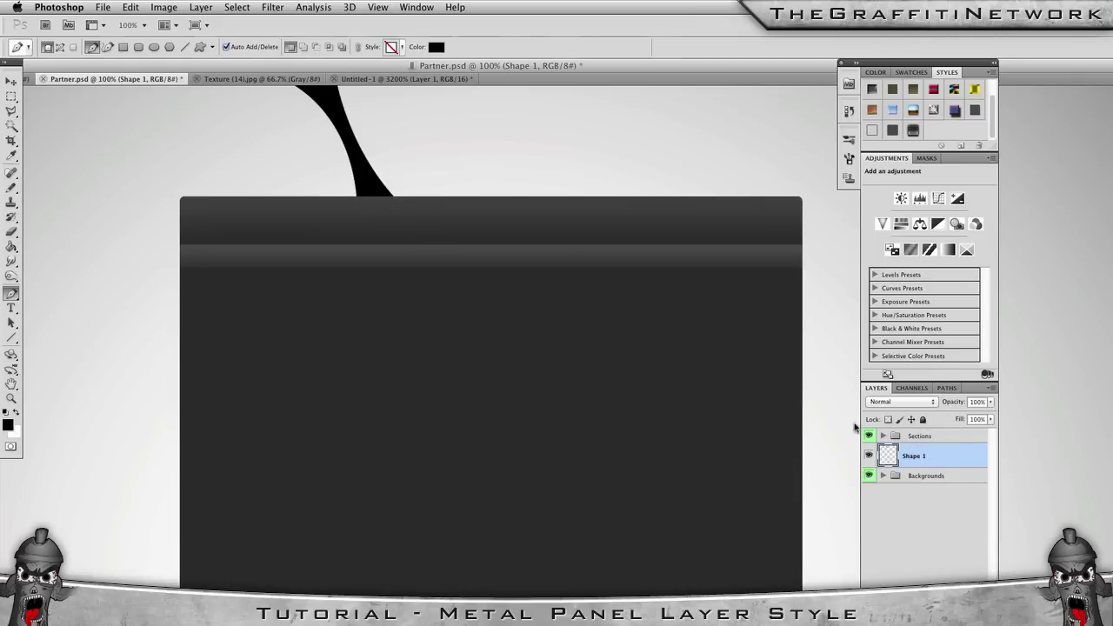
# Add a Pattern Overlay to the Shape 1 layer using the gray metal texture pattern at 100% opacity and scale.
pyautogui.rightClick(905, 451)
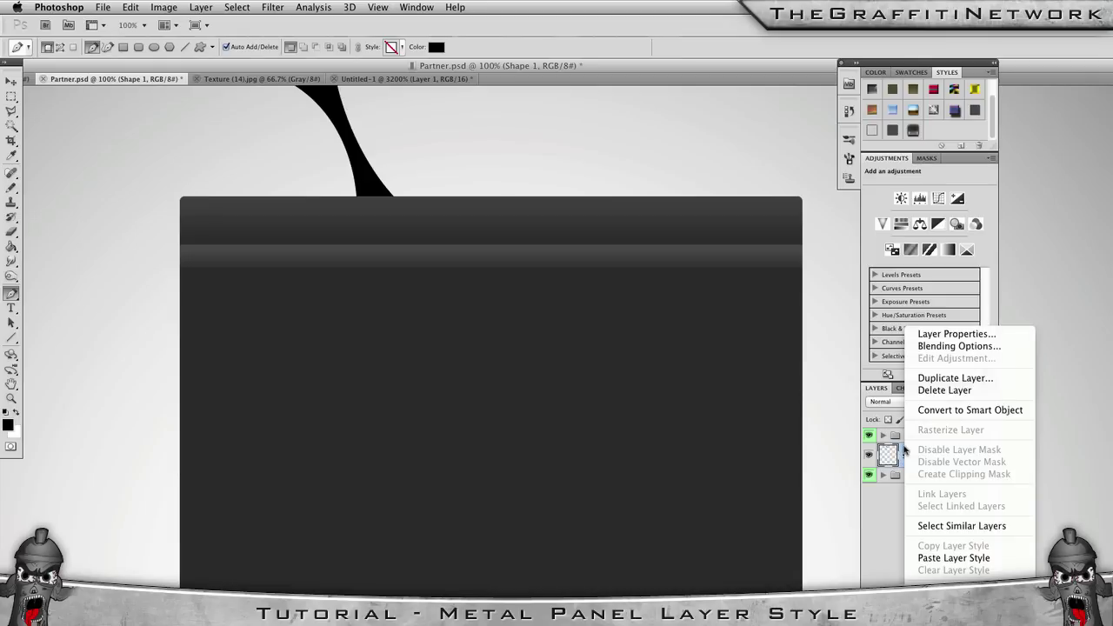
pyautogui.click(924, 348)
pyautogui.moveTo(532, 215); pyautogui.dragTo(577, 211)
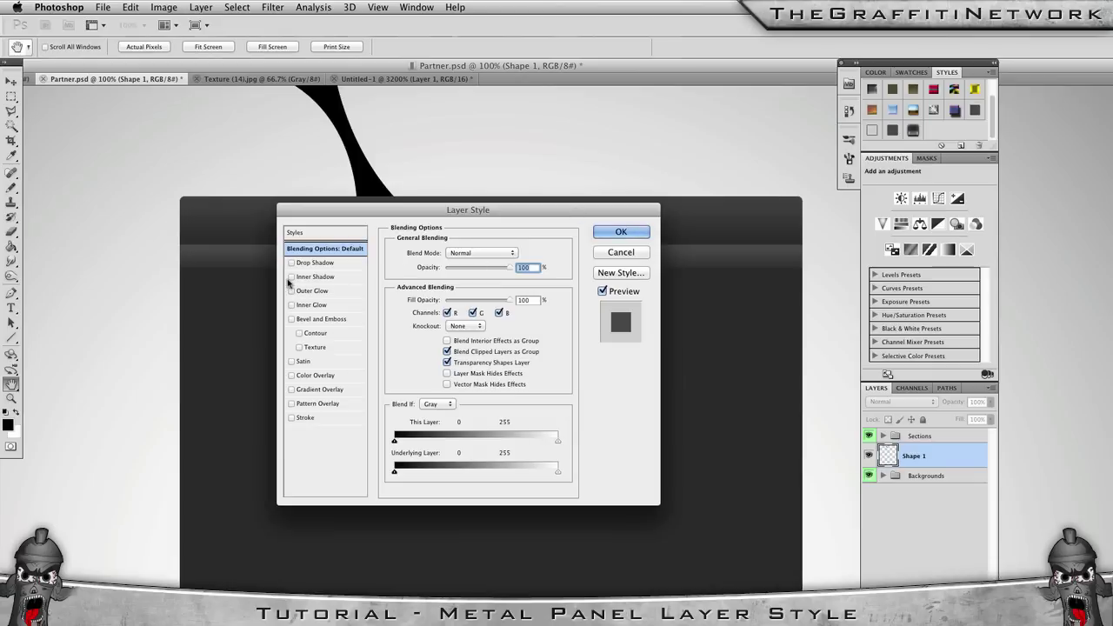
pyautogui.click(334, 407)
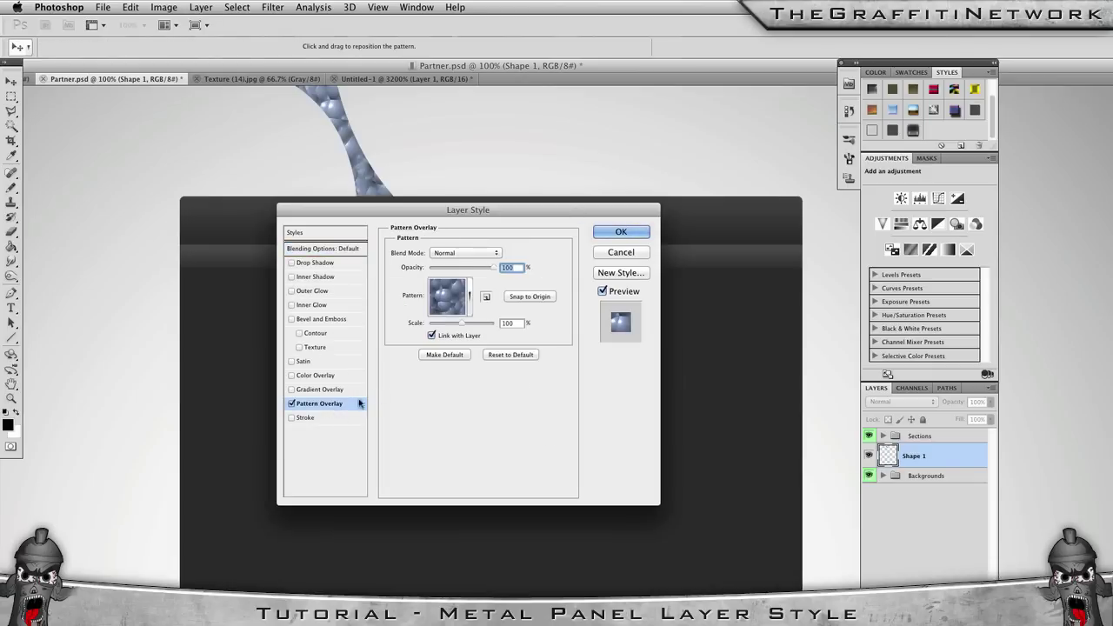
pyautogui.click(444, 304)
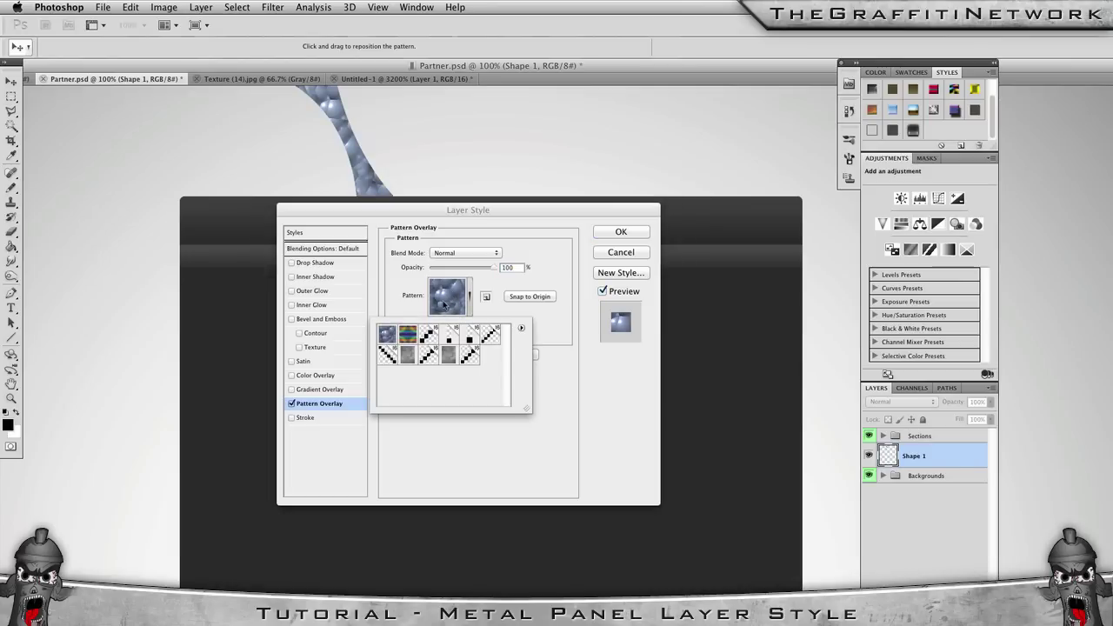
pyautogui.click(448, 354)
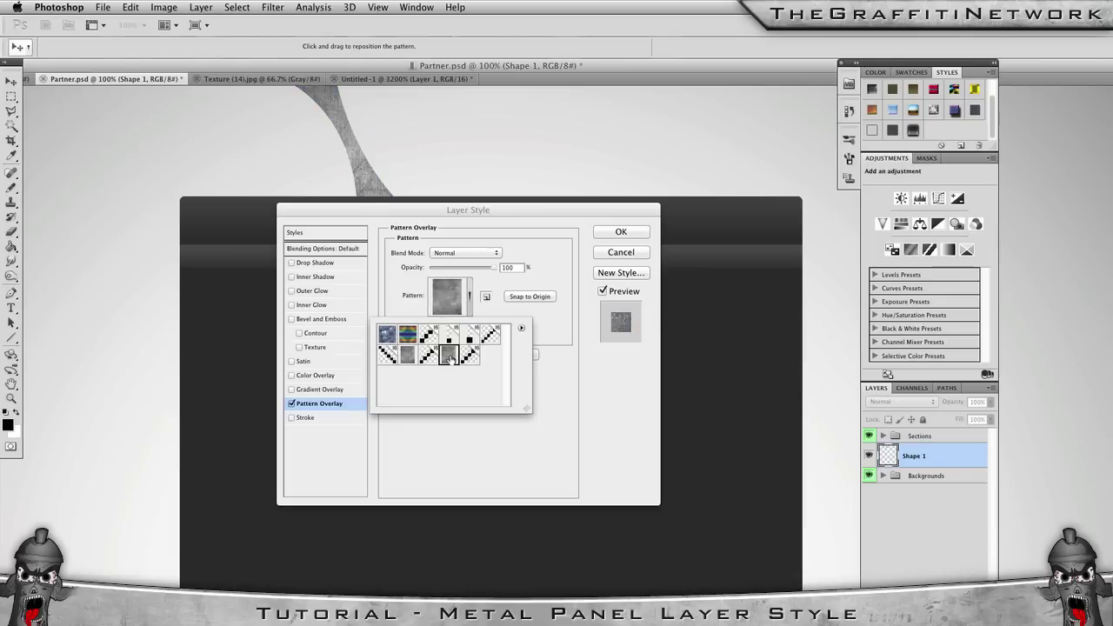
pyautogui.click(439, 429)
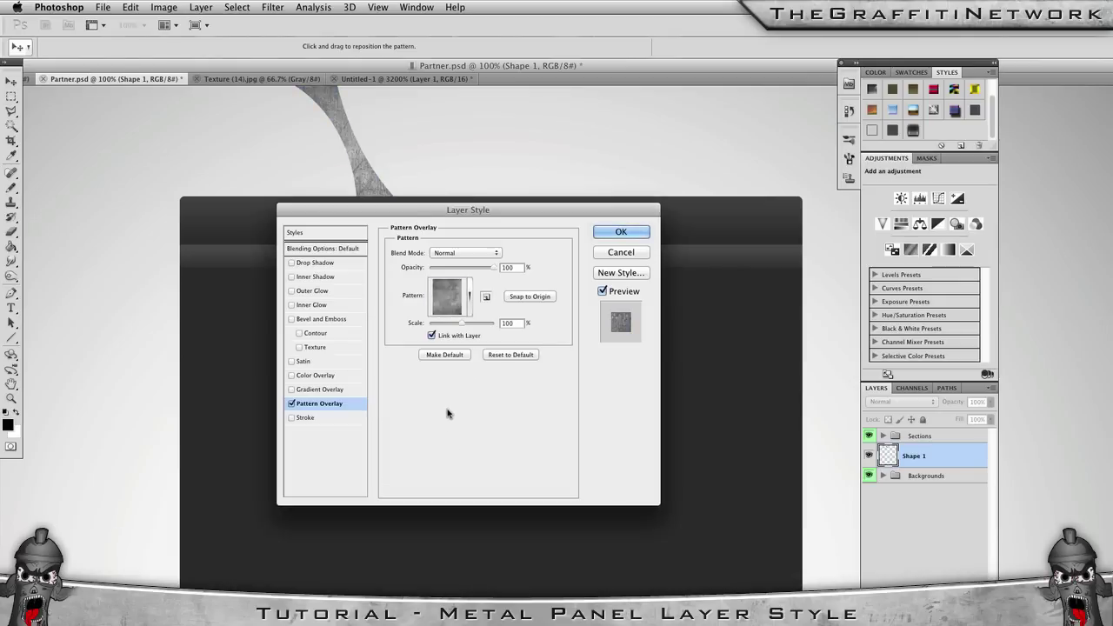
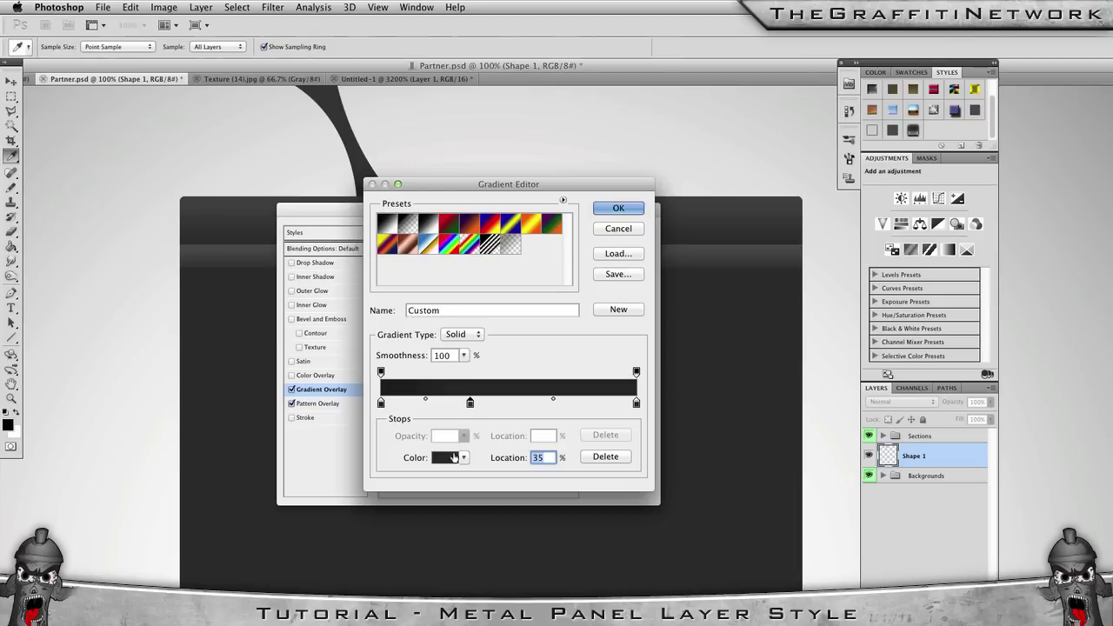
# Set the color of the gradient stop at 35% to white (ffffff).
pyautogui.click(447, 458)
pyautogui.moveTo(439, 370); pyautogui.dragTo(392, 181)
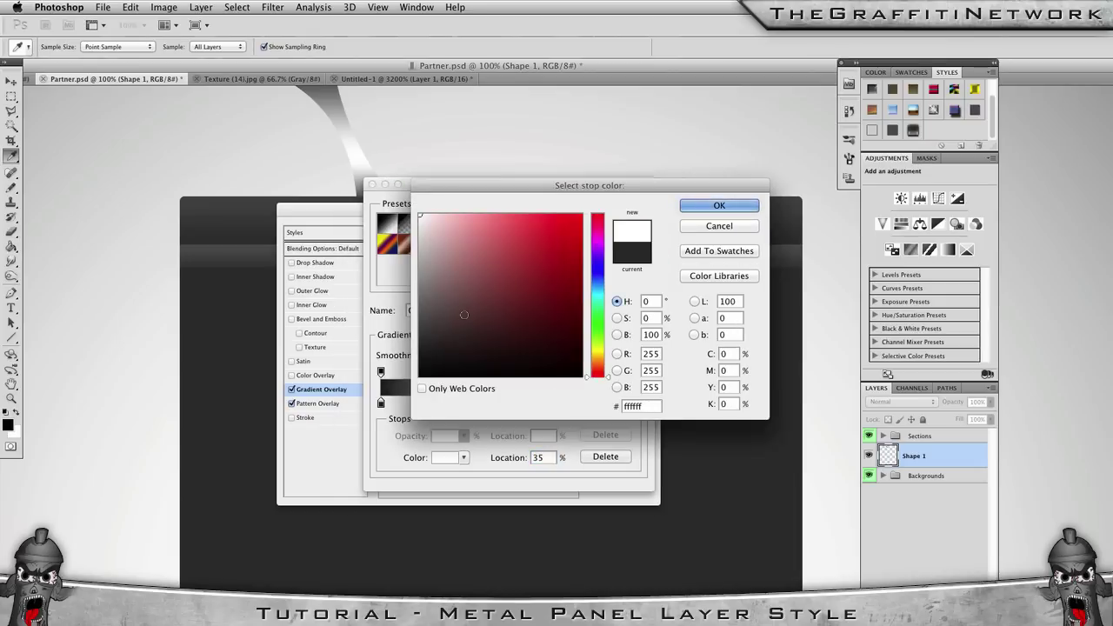
pyautogui.press('Return')
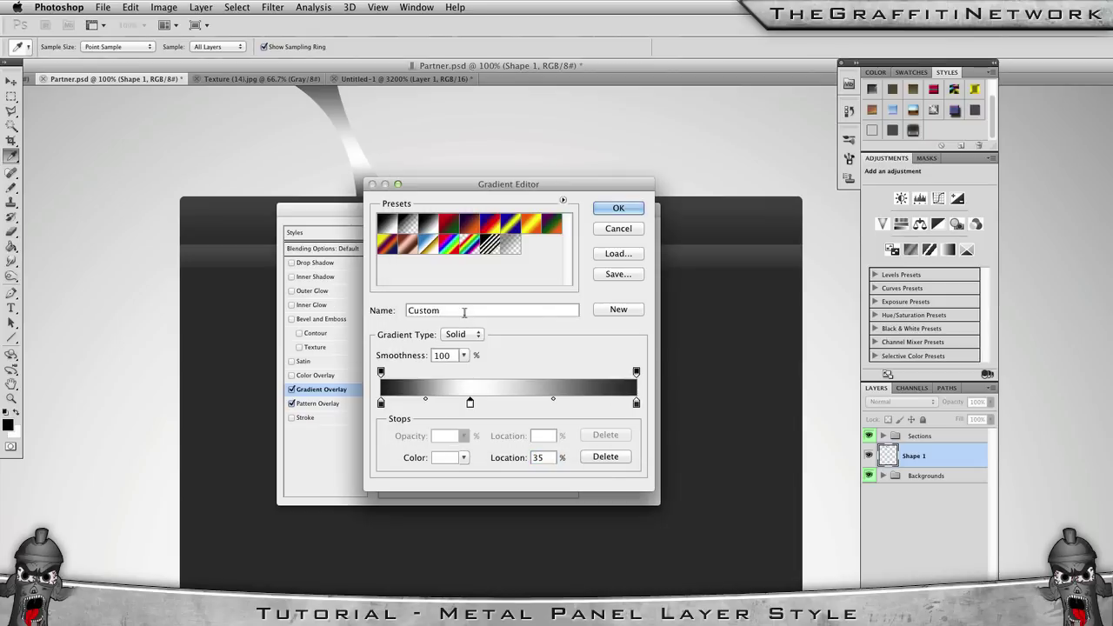
# Add gray (7d7d7d) gradient stops at 45% and 26%, on either side of the white stop.
pyautogui.click(494, 405)
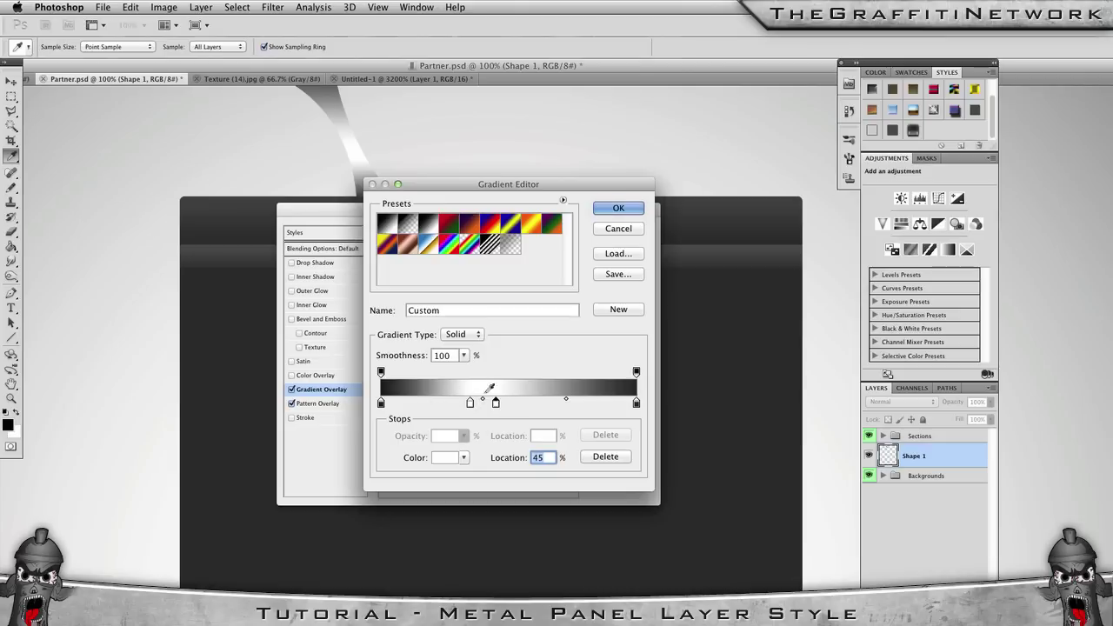
pyautogui.click(444, 459)
pyautogui.click(419, 289)
pyautogui.moveTo(383, 289); pyautogui.dragTo(371, 300)
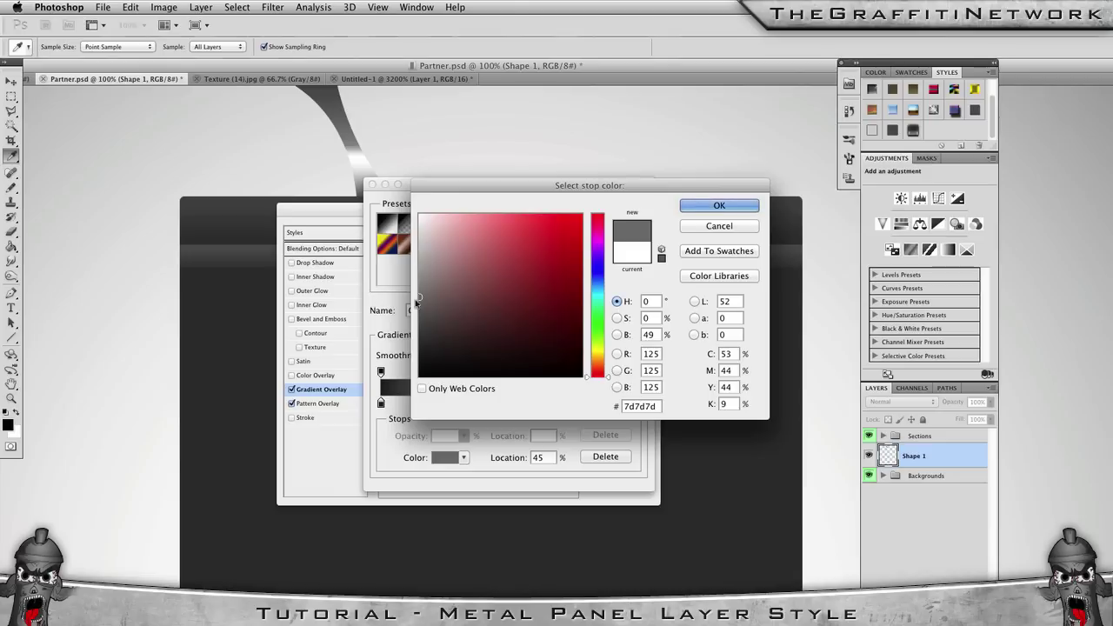
pyautogui.press('Return')
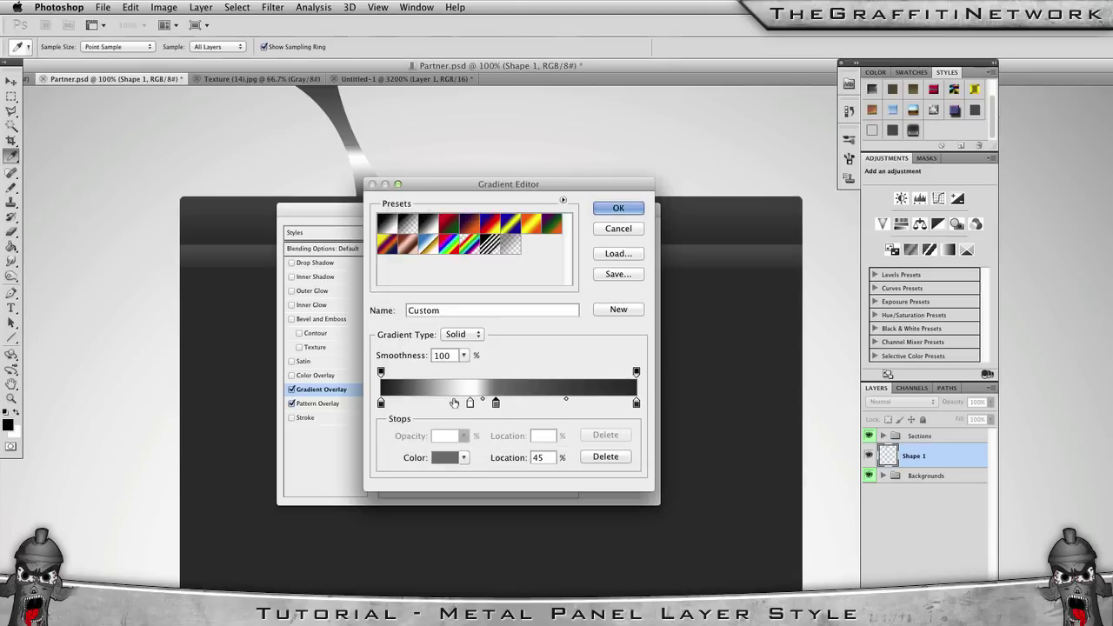
pyautogui.click(446, 404)
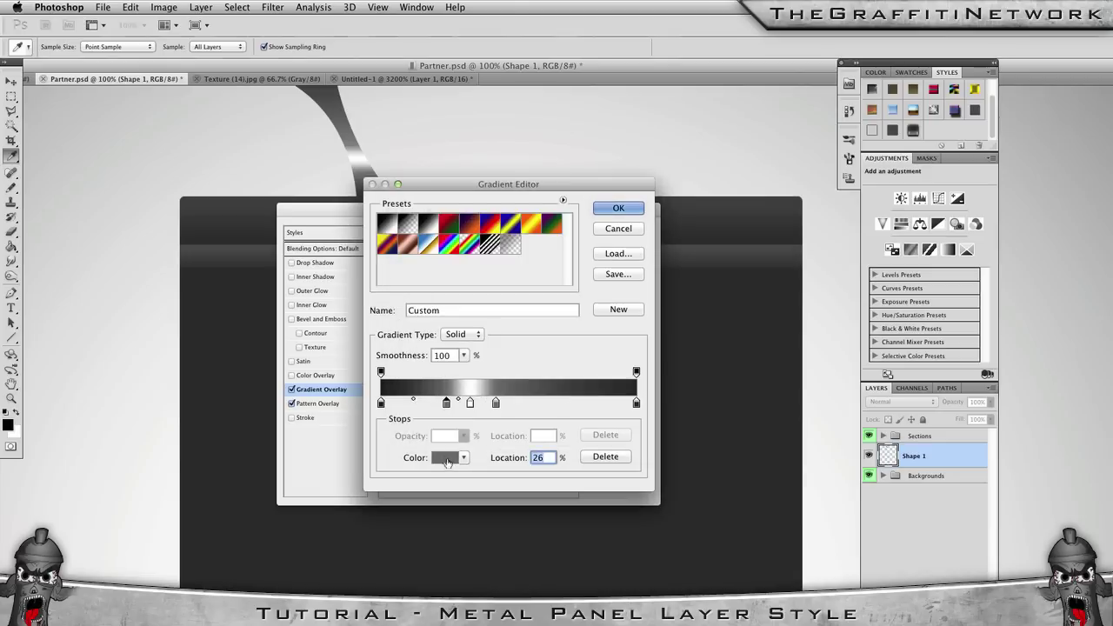
# Check the colors of the gradient's two end stops and accept the edited gradient.
pyautogui.click(380, 402)
pyautogui.click(446, 457)
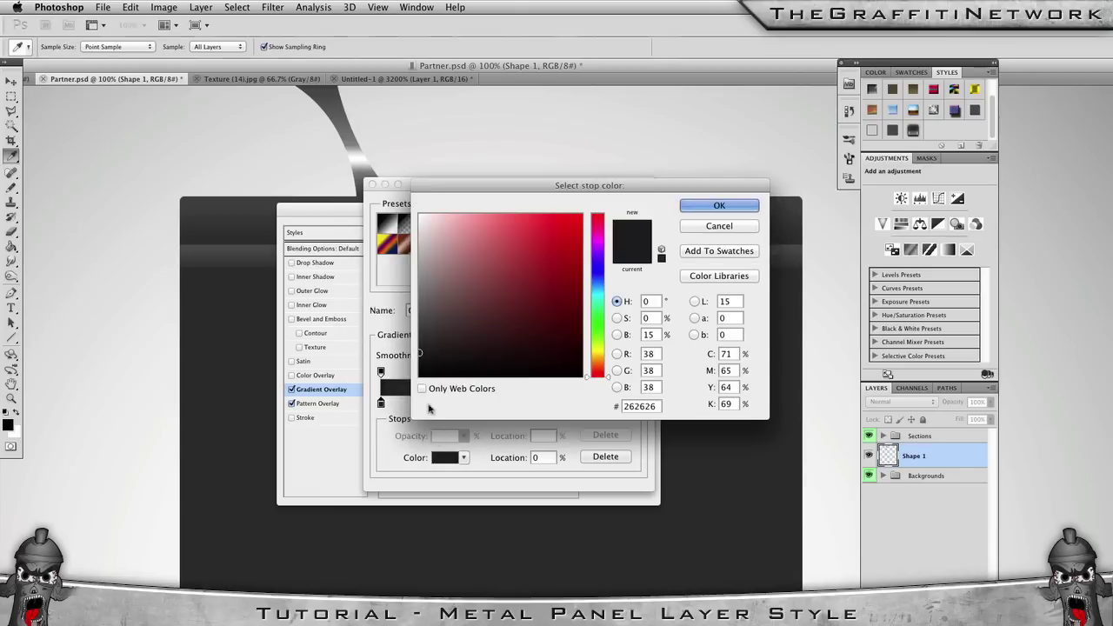
pyautogui.press('Return')
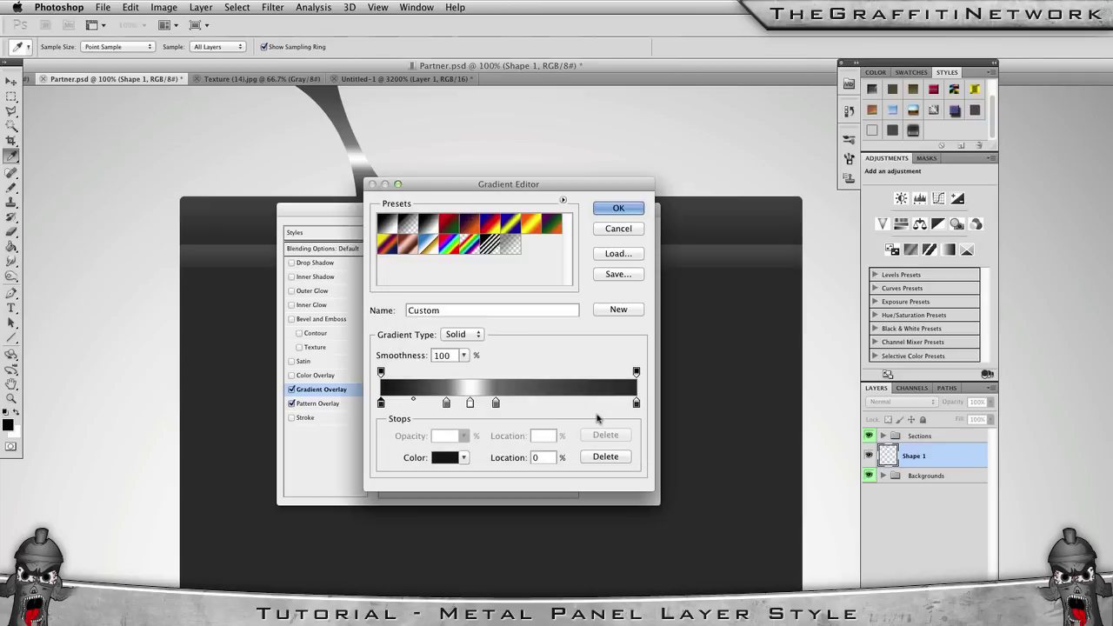
pyautogui.click(636, 405)
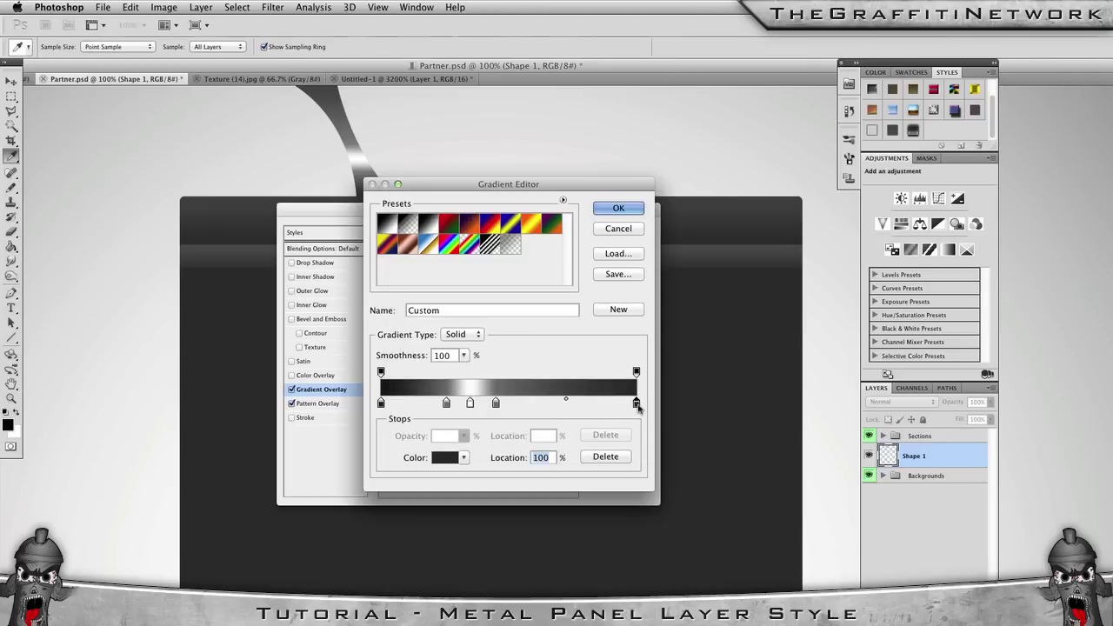
pyautogui.click(446, 457)
pyautogui.press('Return')
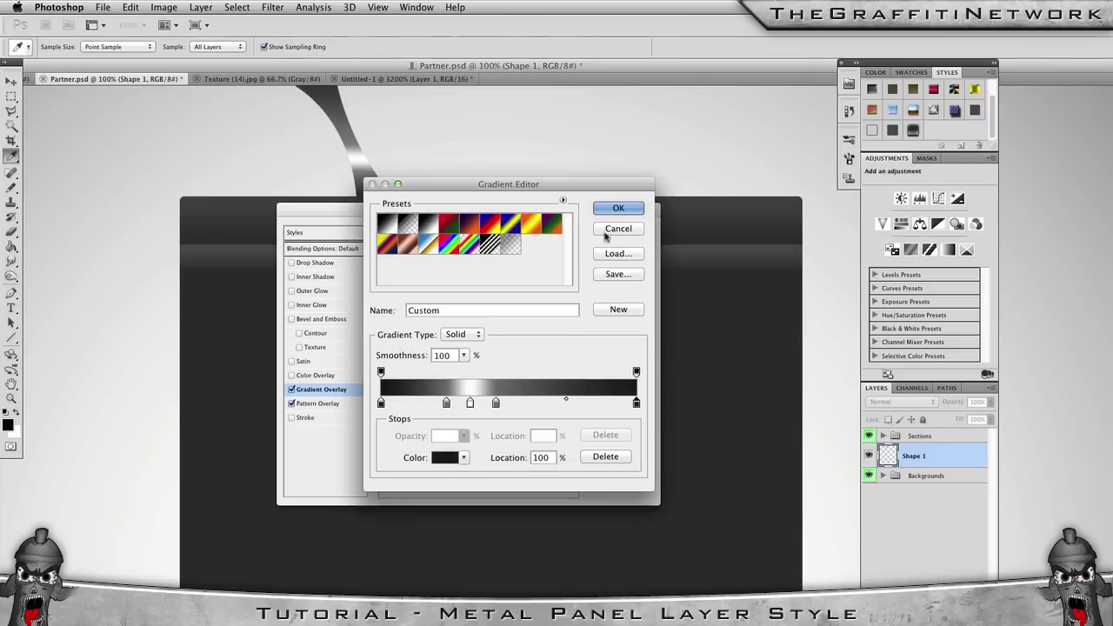
pyautogui.click(617, 209)
# Set the Gradient Overlay's blend mode to Multiply and reduce its scale slightly.
pyautogui.click(450, 253)
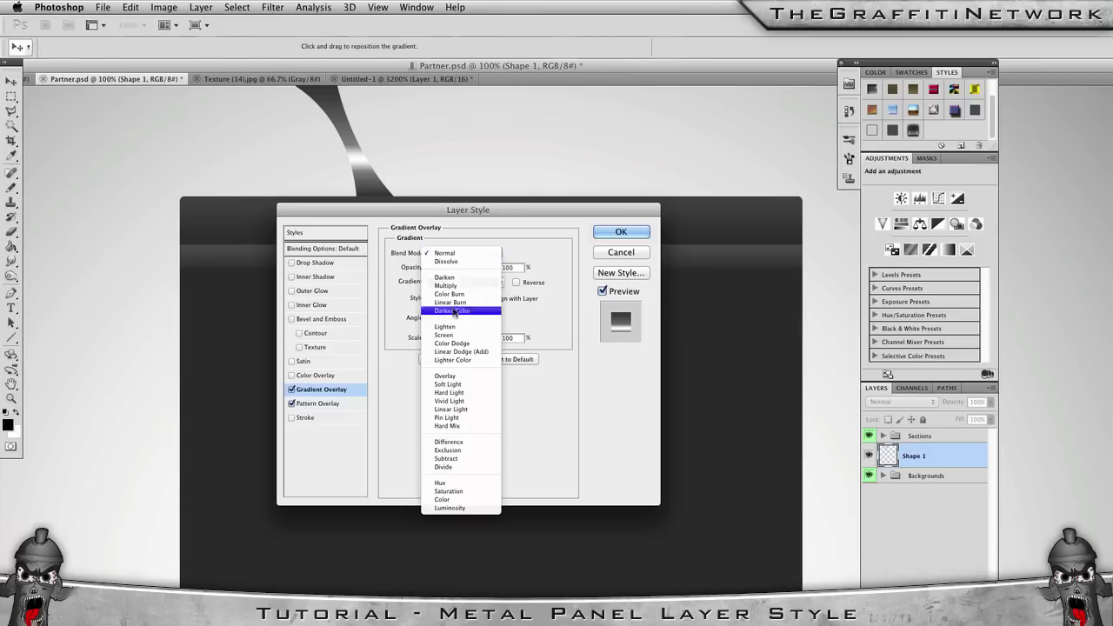
pyautogui.click(453, 287)
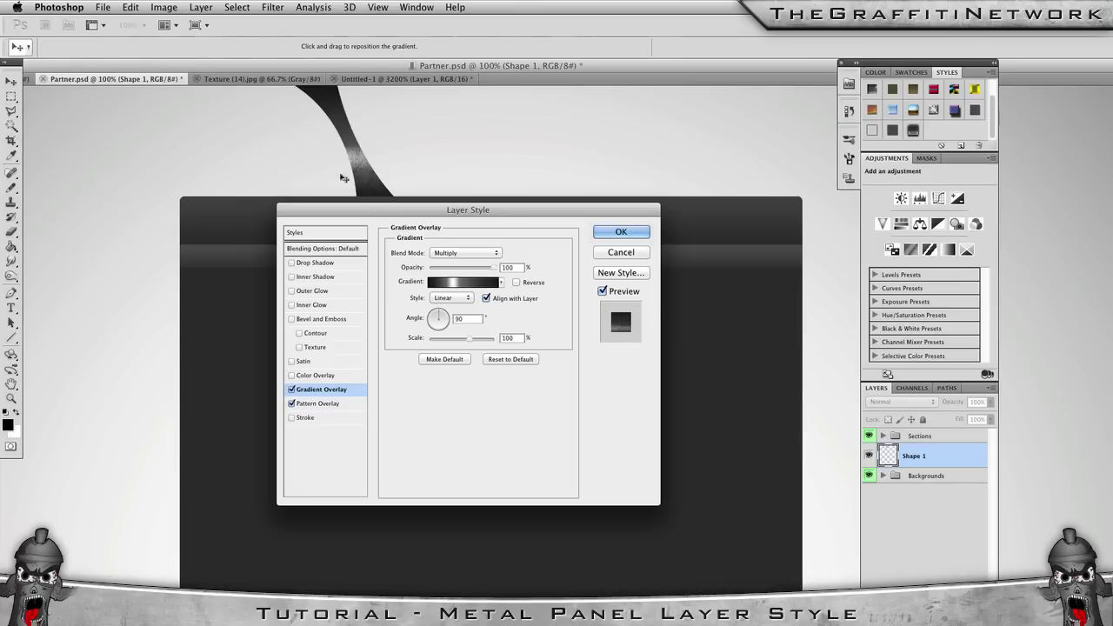
pyautogui.moveTo(468, 341); pyautogui.dragTo(464, 342)
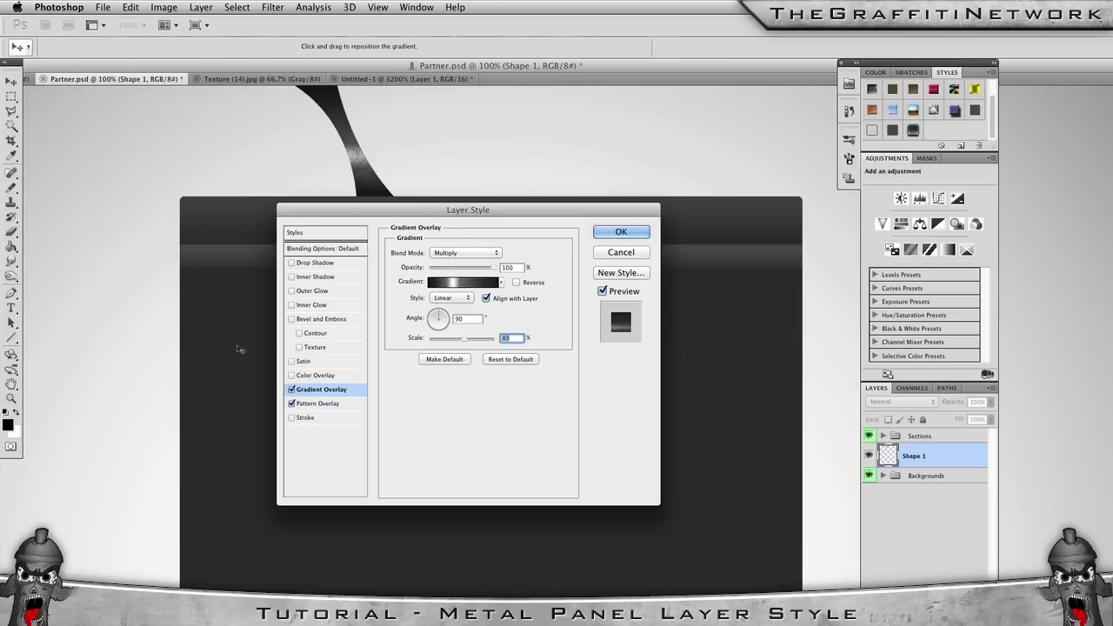
# Enable a Satin effect with Invert off, Color Dodge blend mode and white as its color.
pyautogui.click(302, 362)
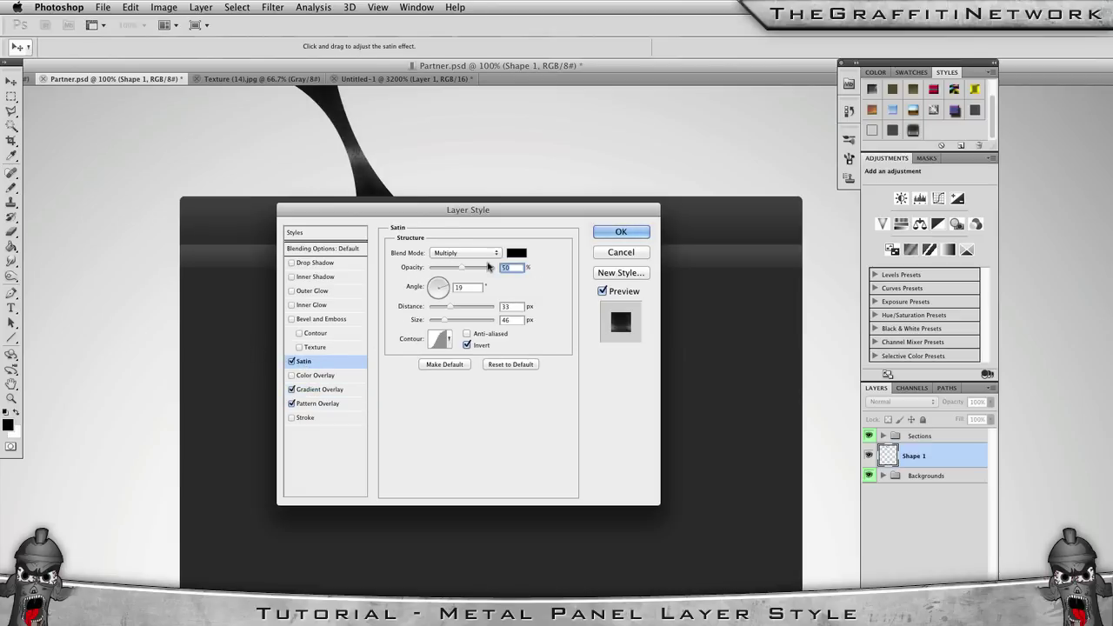
pyautogui.click(467, 345)
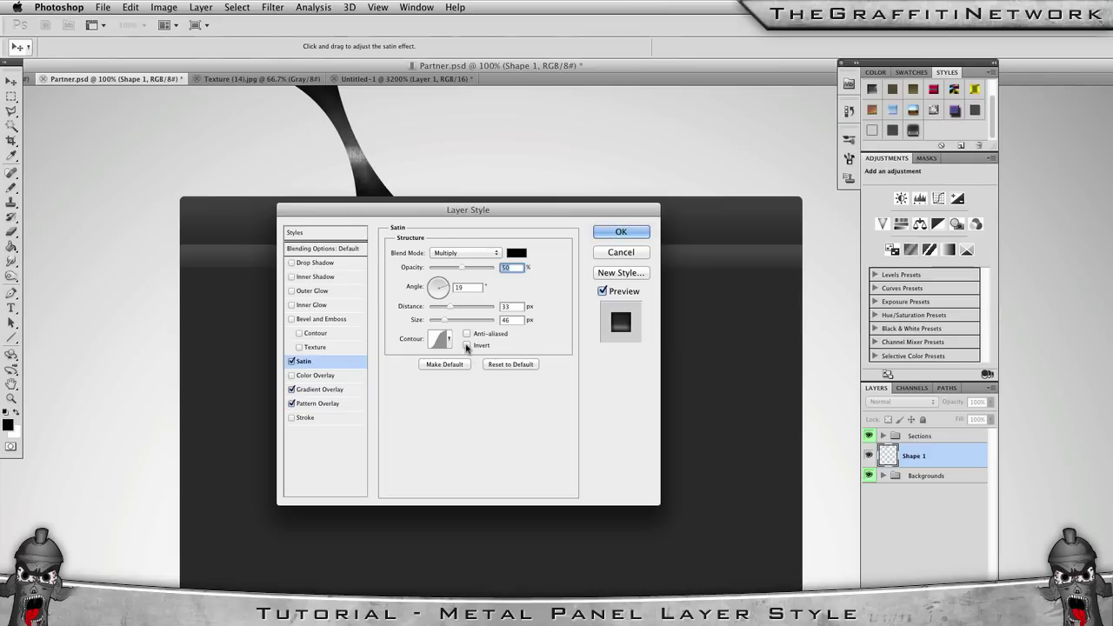
pyautogui.click(460, 254)
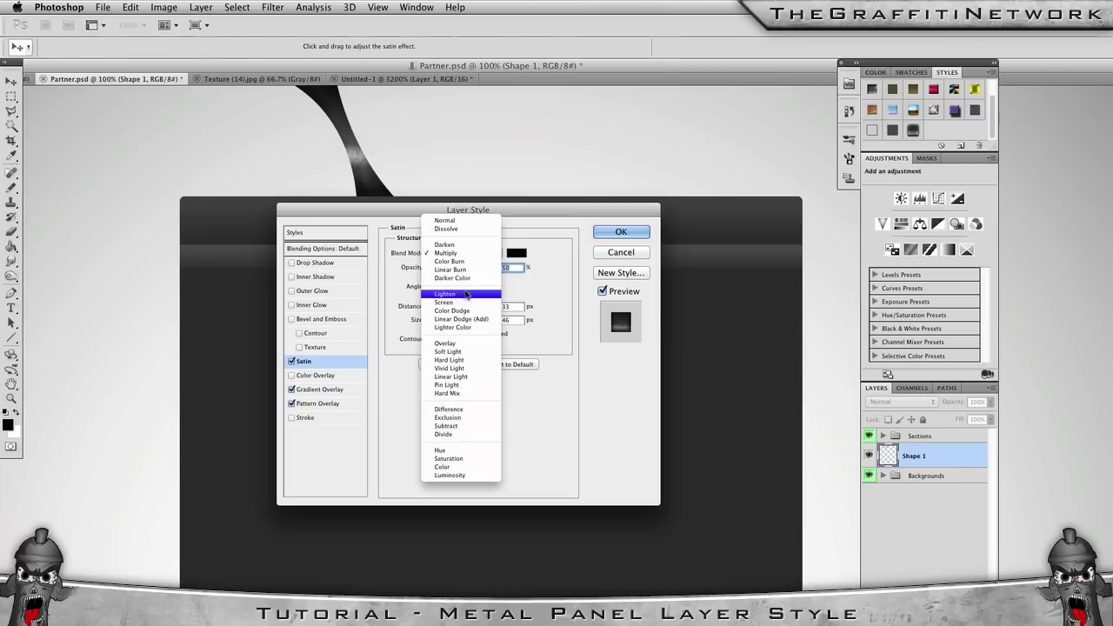
pyautogui.click(475, 311)
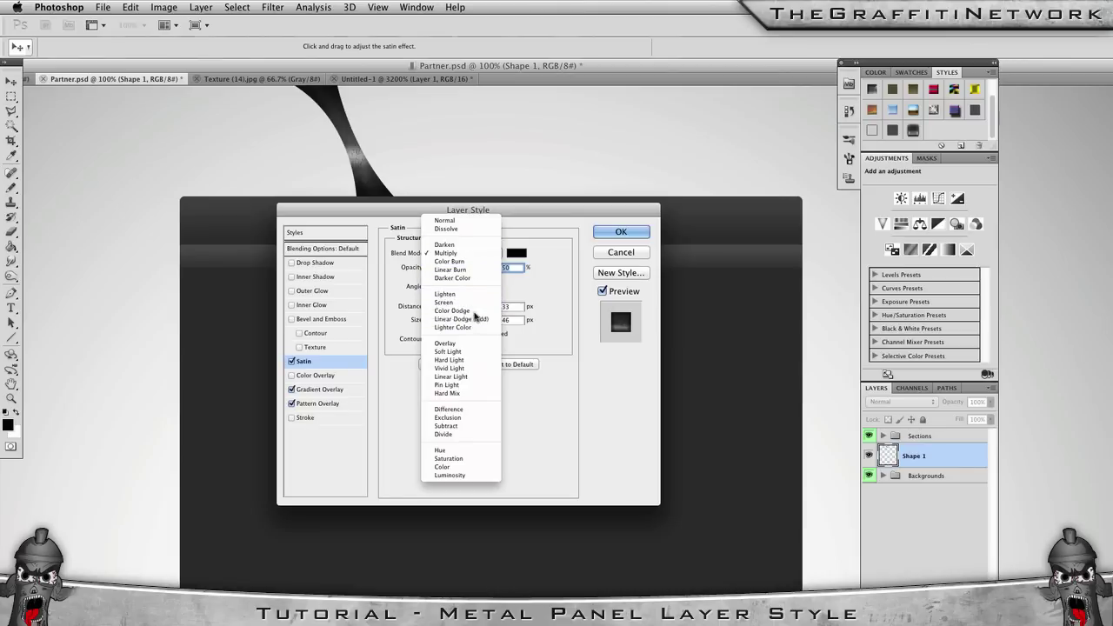
pyautogui.click(519, 254)
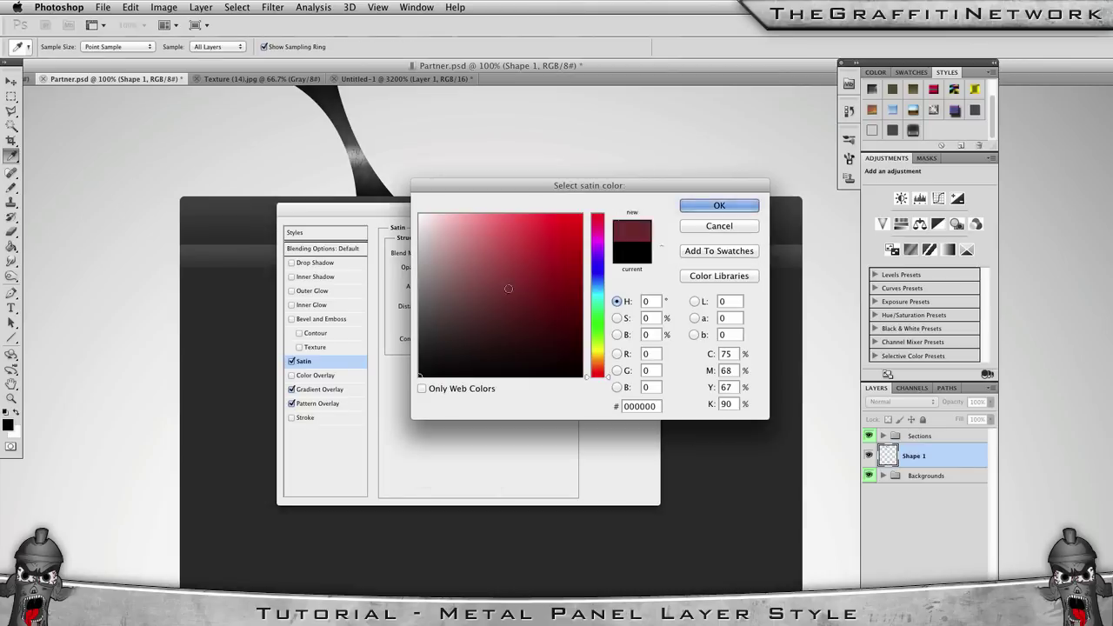
pyautogui.moveTo(513, 287); pyautogui.dragTo(310, 149)
pyautogui.press('Return')
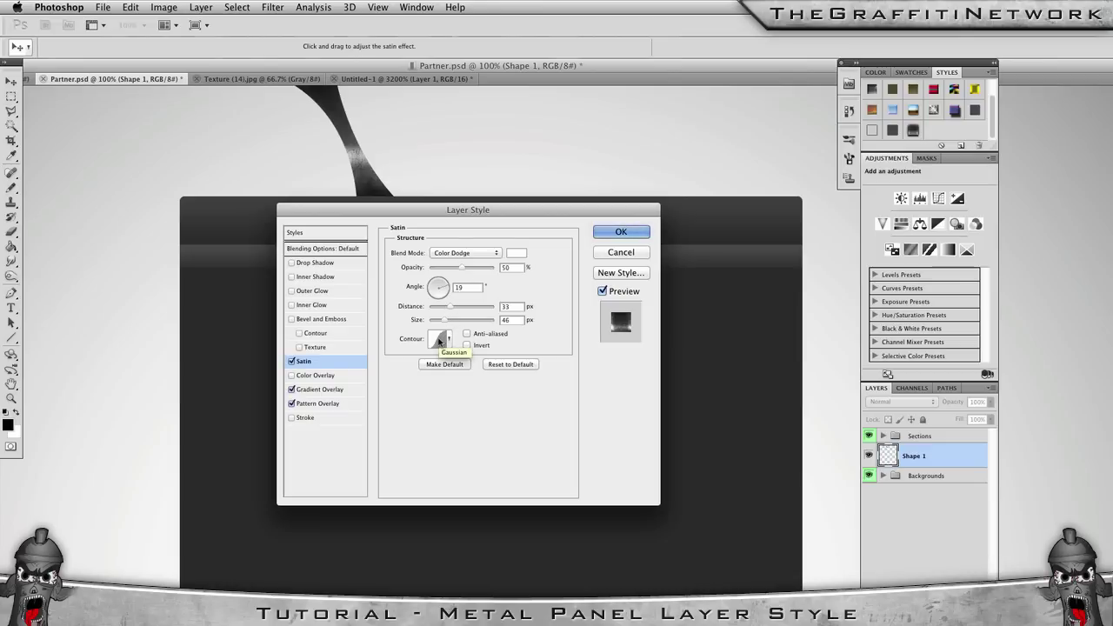
# Set the Satin effect's distance to 15 px, size to 21 px and angle to 90°.
pyautogui.moveTo(450, 307); pyautogui.dragTo(439, 309)
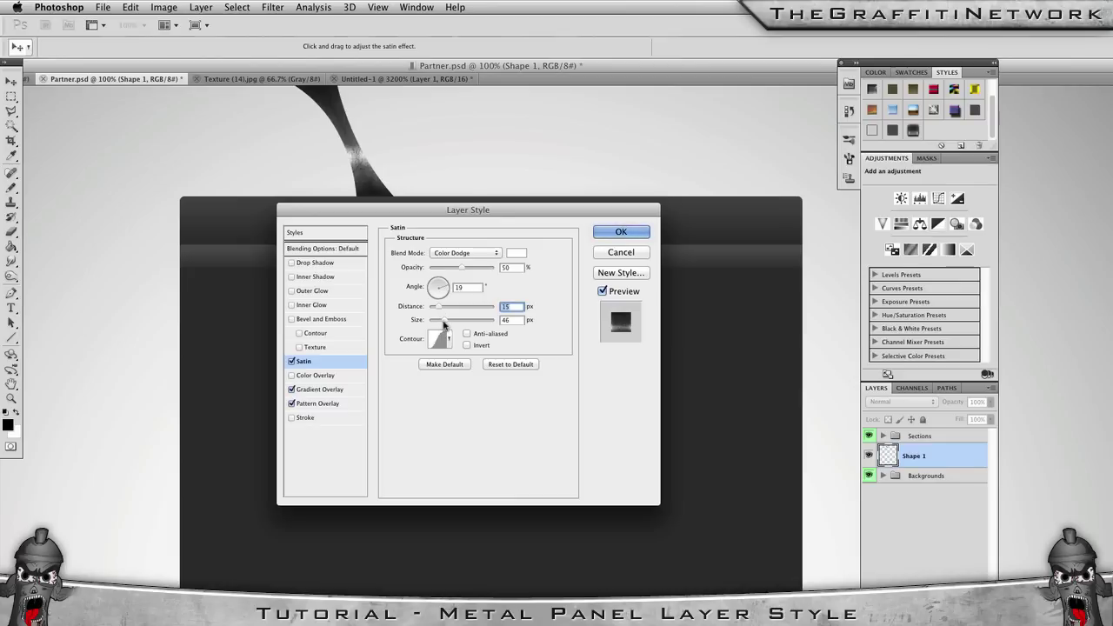
pyautogui.moveTo(444, 324); pyautogui.dragTo(439, 324)
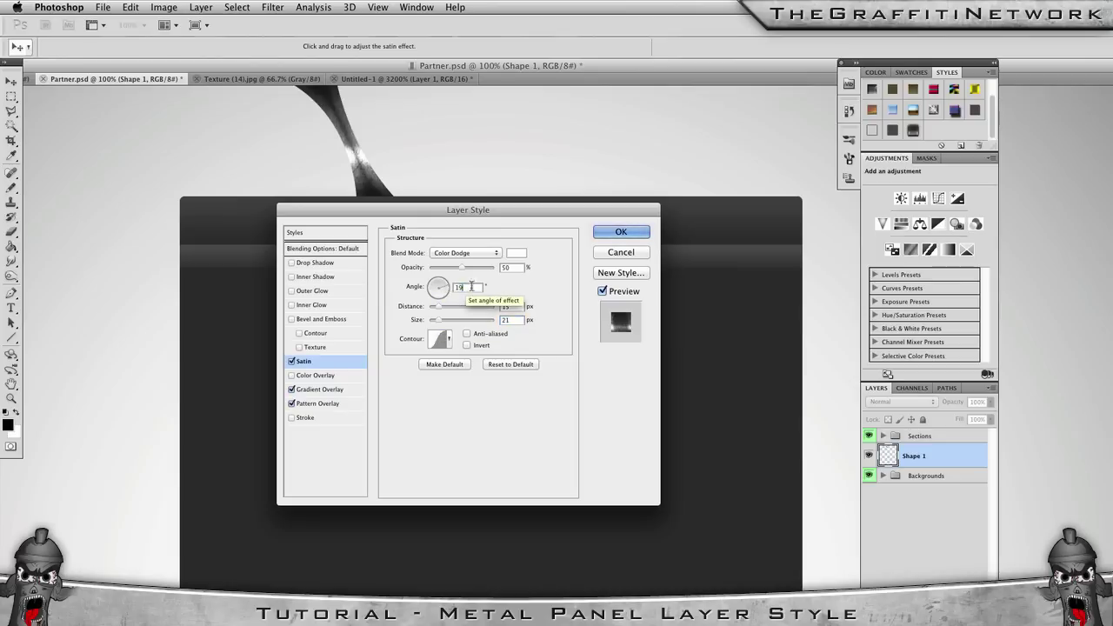
pyautogui.click(438, 288)
pyautogui.click(438, 279)
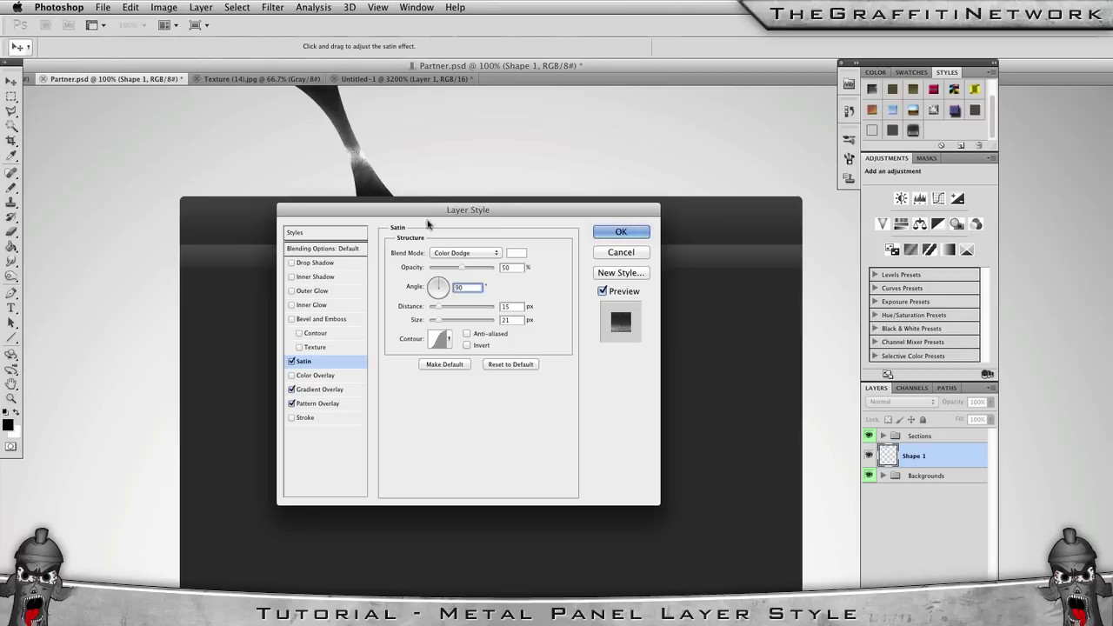
# Change the Satin effect's contour to the Rounded Steps preset.
pyautogui.click(444, 346)
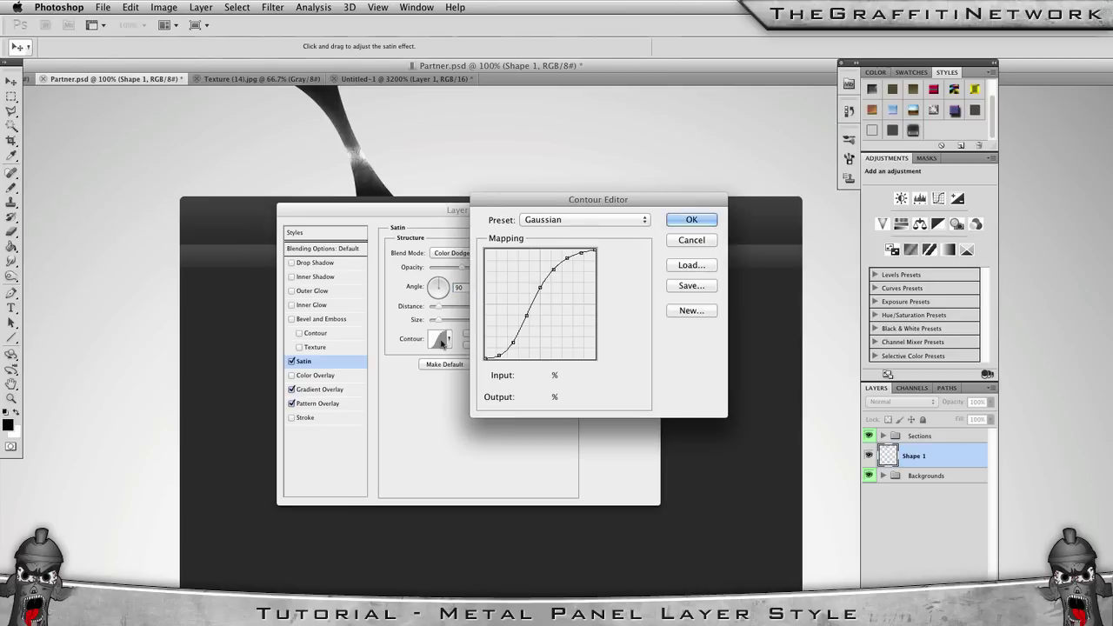
pyautogui.click(580, 225)
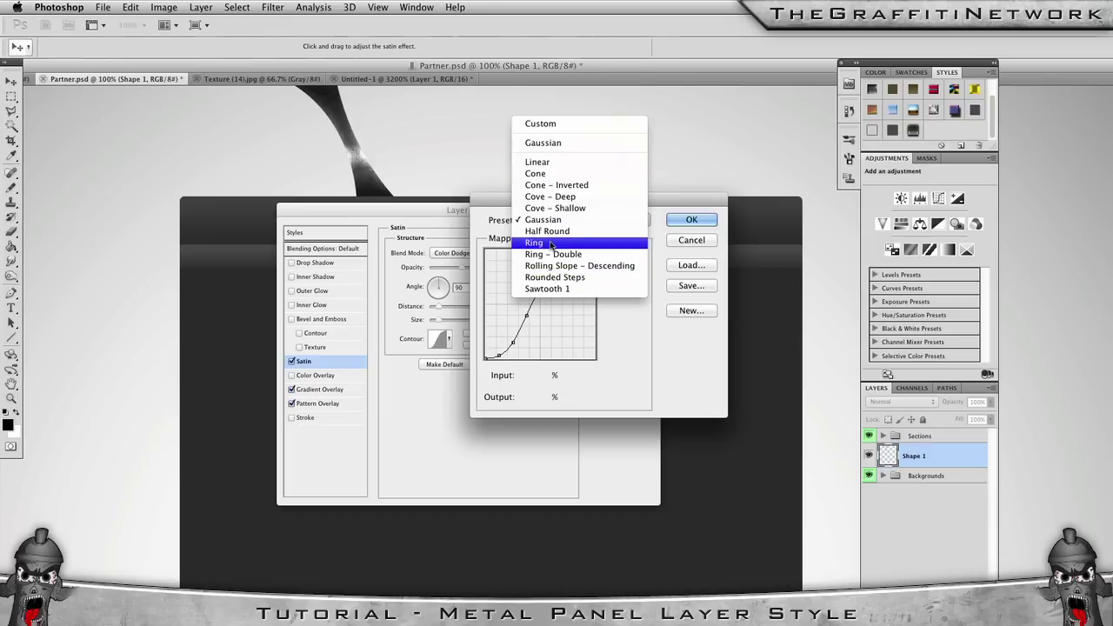
pyautogui.click(548, 278)
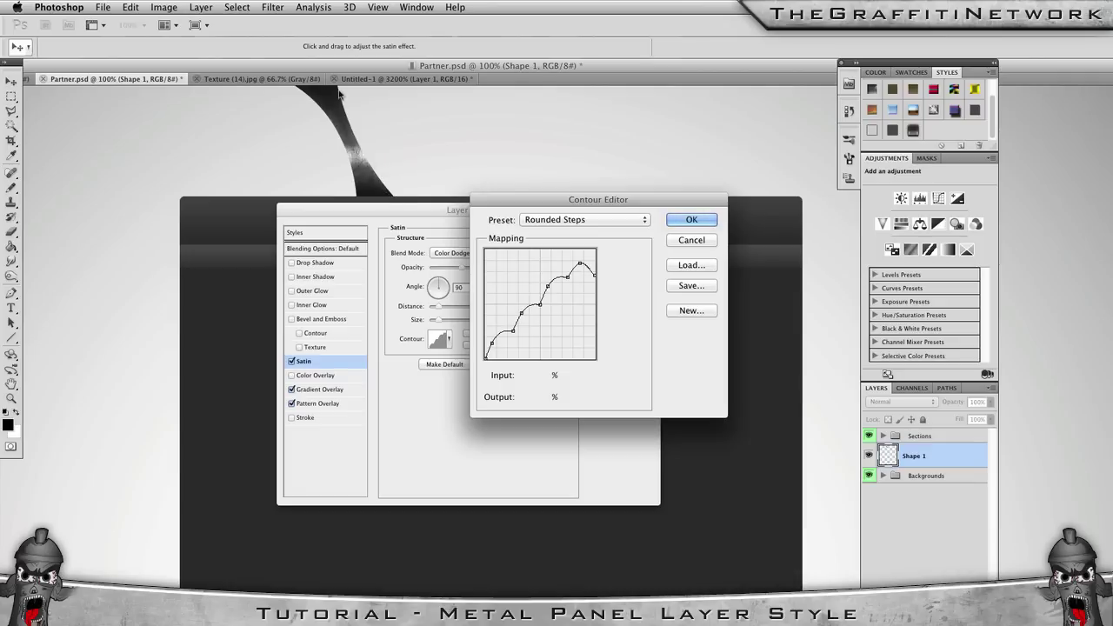
pyautogui.click(563, 221)
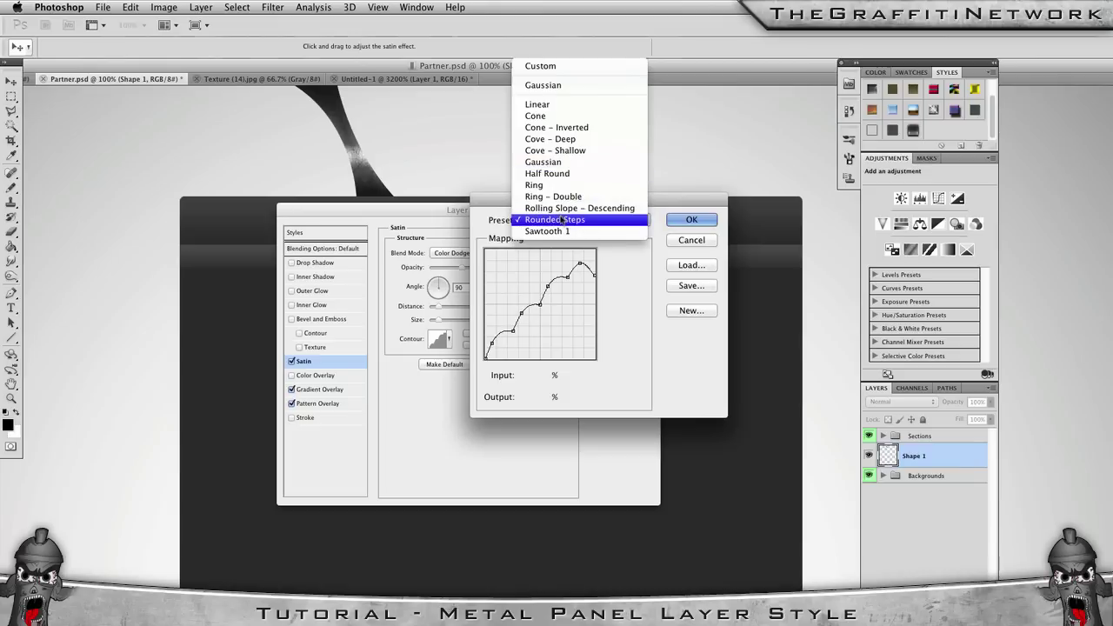
pyautogui.click(560, 220)
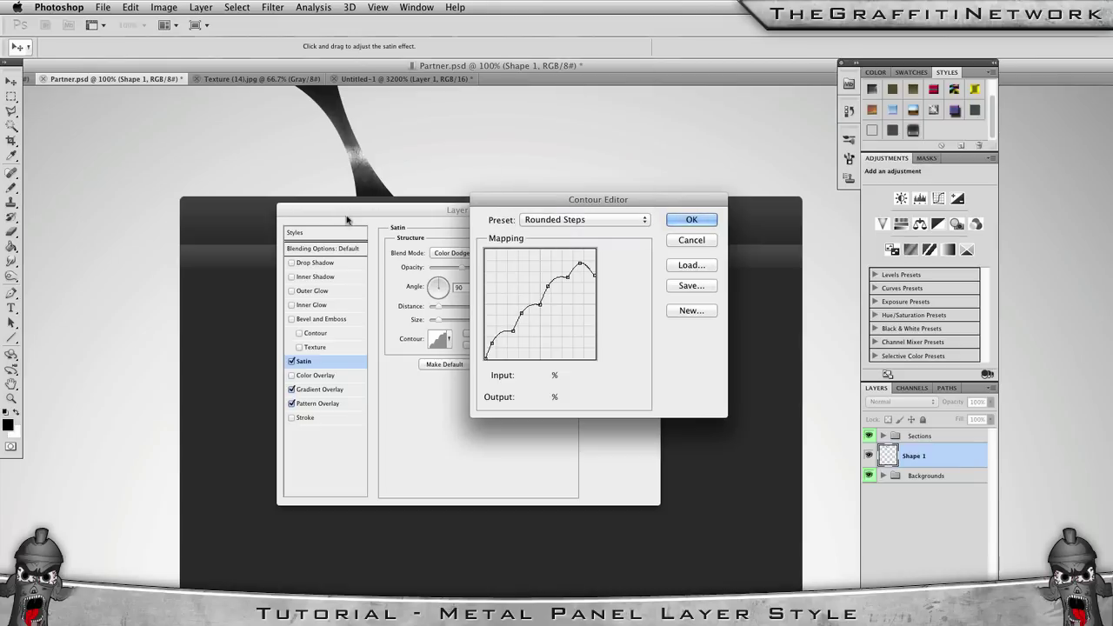
# Compare the Gaussian and Cove - Shallow presets for the Satin contour, restore Rounded Steps and accept it.
pyautogui.click(561, 221)
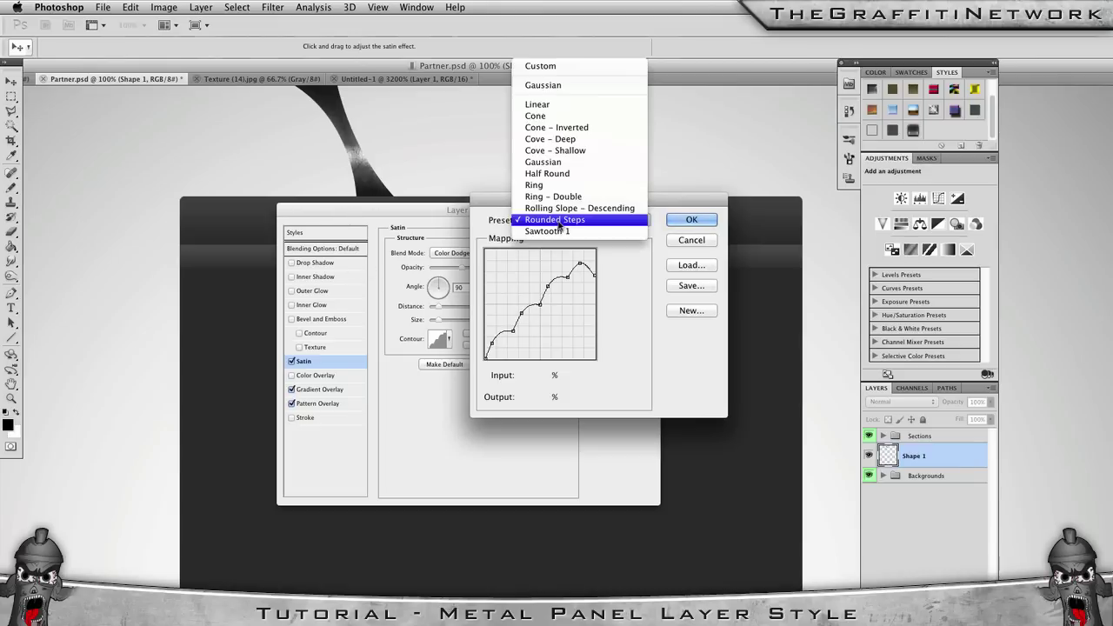
pyautogui.click(551, 163)
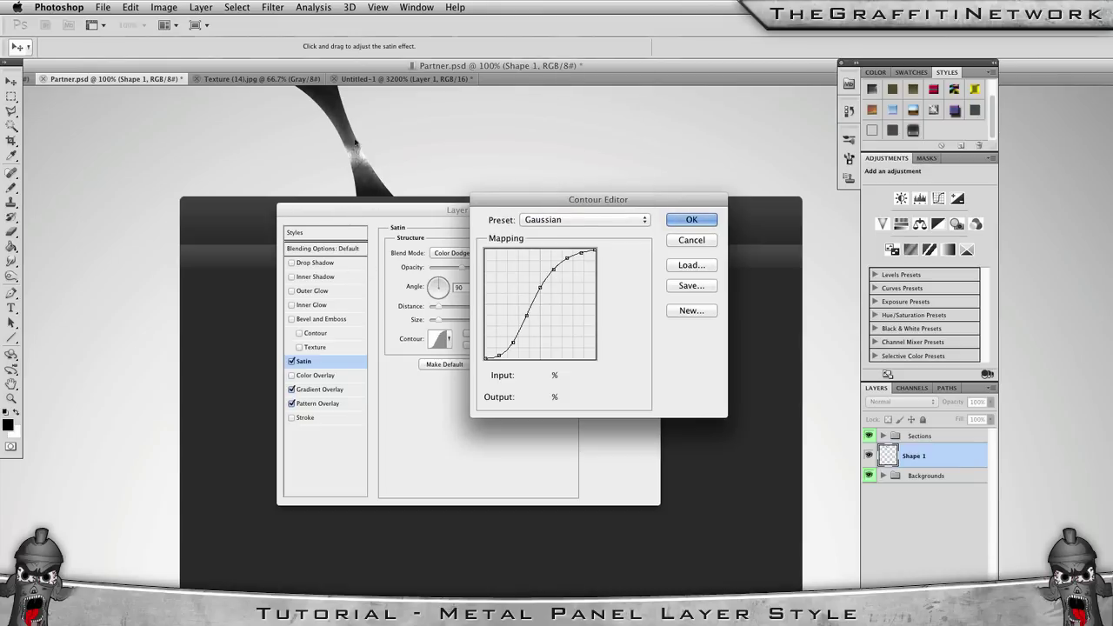
pyautogui.click(561, 220)
pyautogui.click(562, 213)
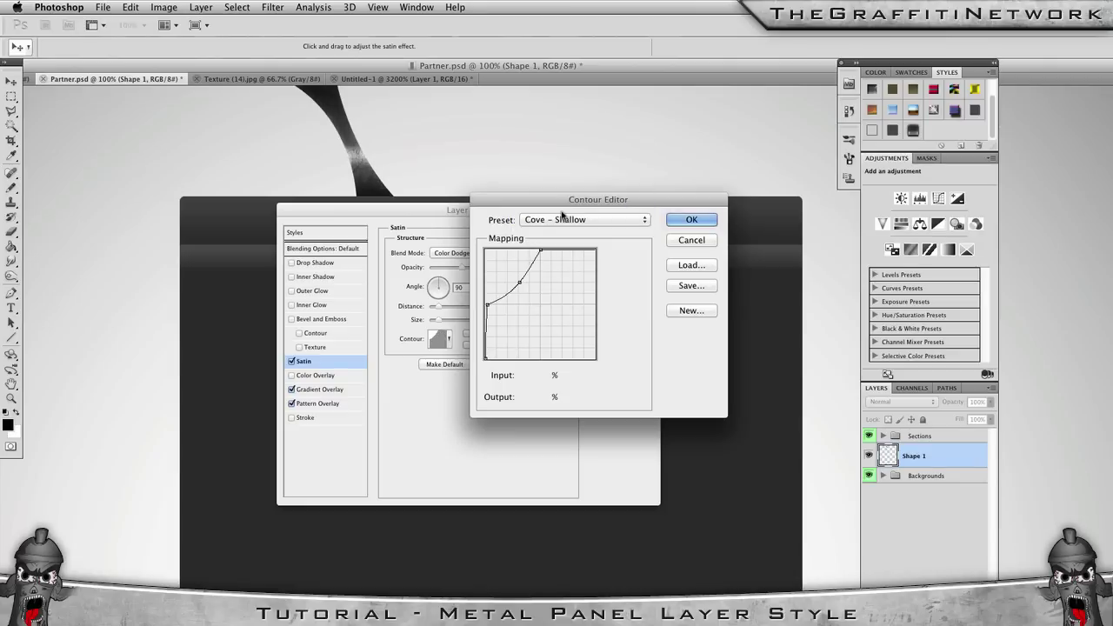
pyautogui.click(551, 225)
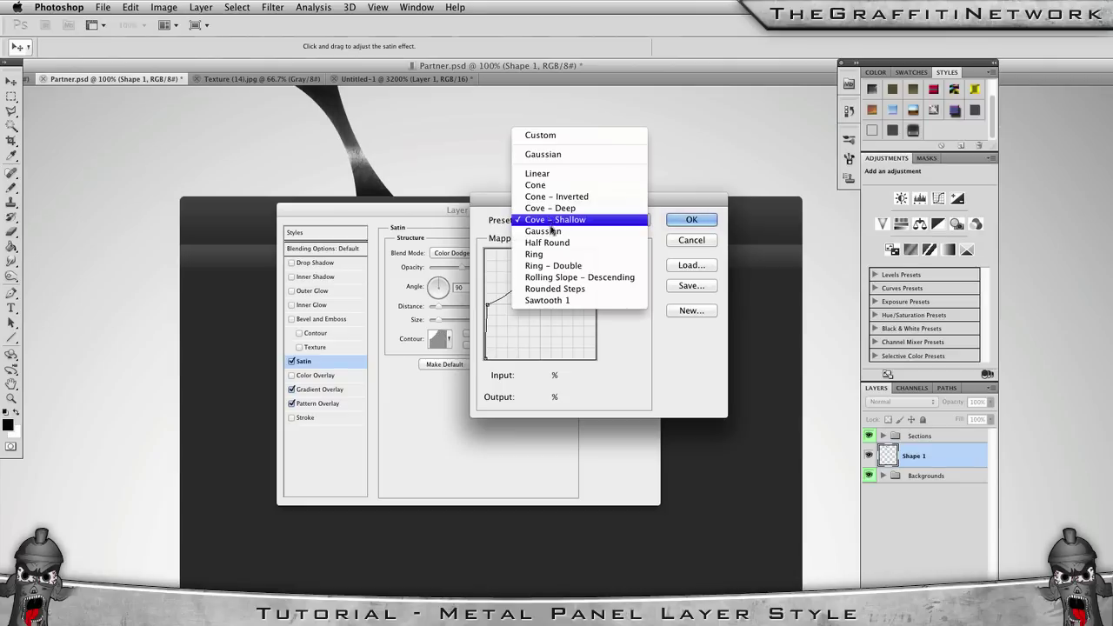
pyautogui.click(572, 289)
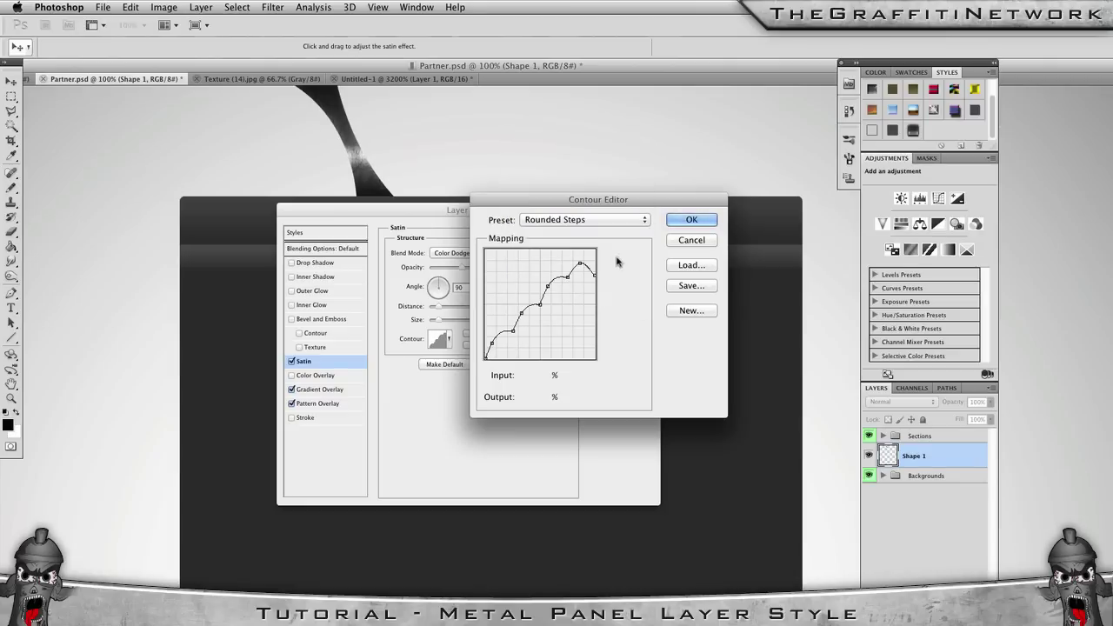
pyautogui.click(684, 223)
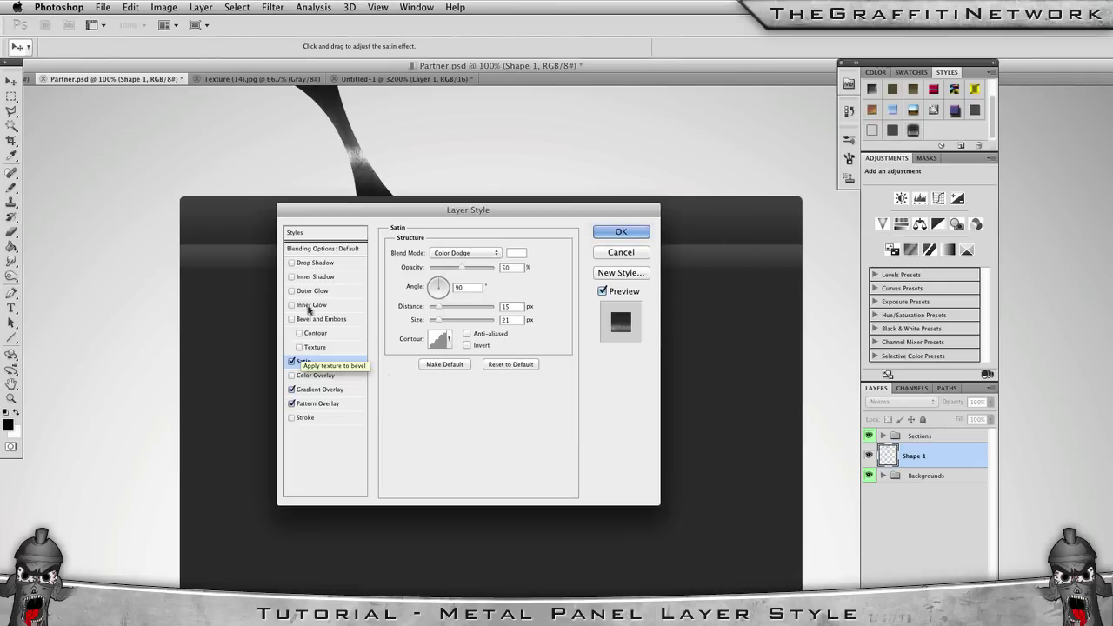
# Enable an Inner Shadow with Overlay blend mode and white (ffffff) as its color.
pyautogui.click(315, 277)
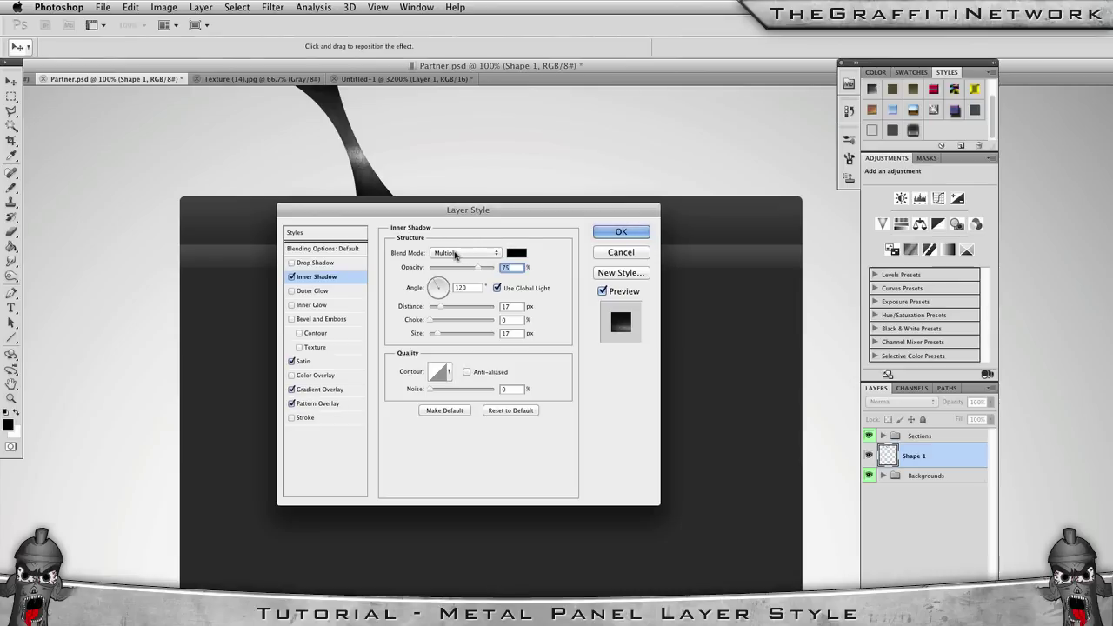
pyautogui.click(472, 253)
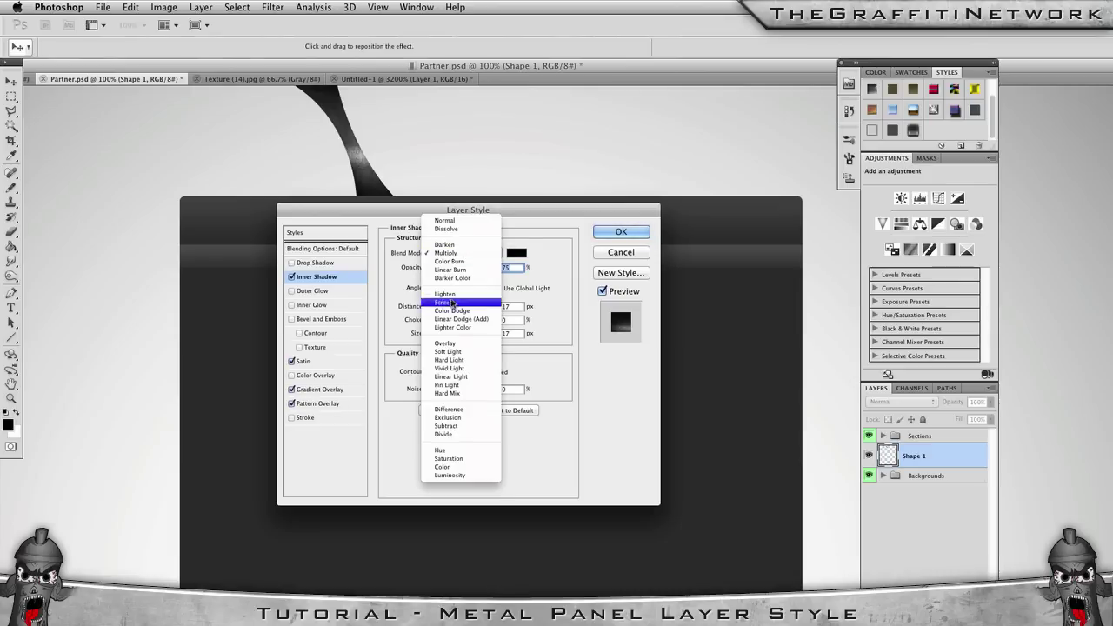
pyautogui.click(446, 345)
pyautogui.click(517, 253)
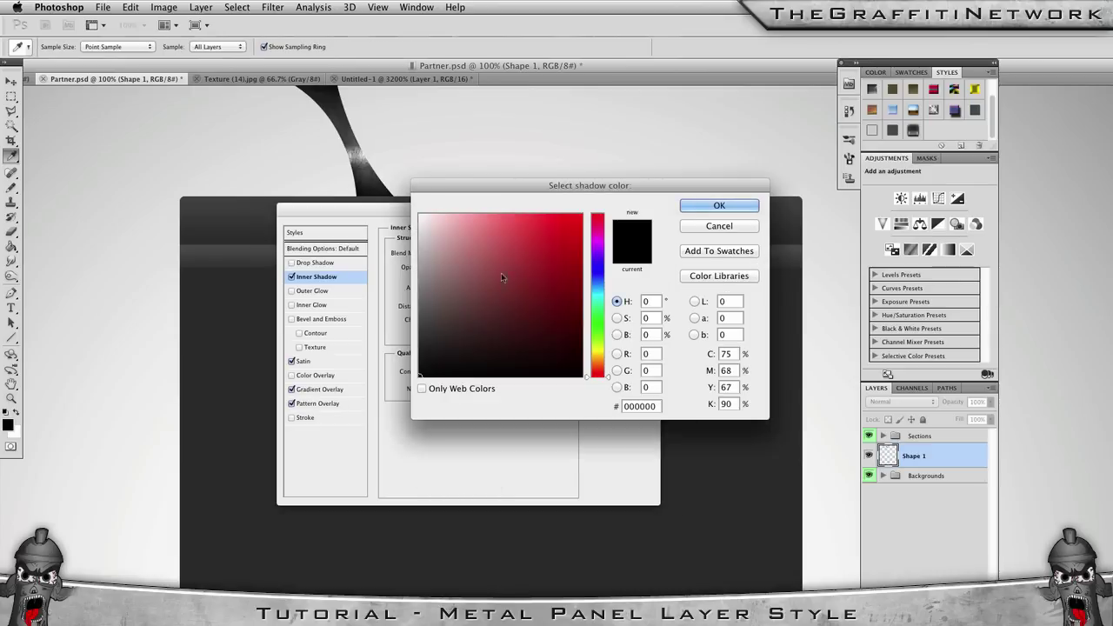
pyautogui.write('ffffff')
pyautogui.press('Return')
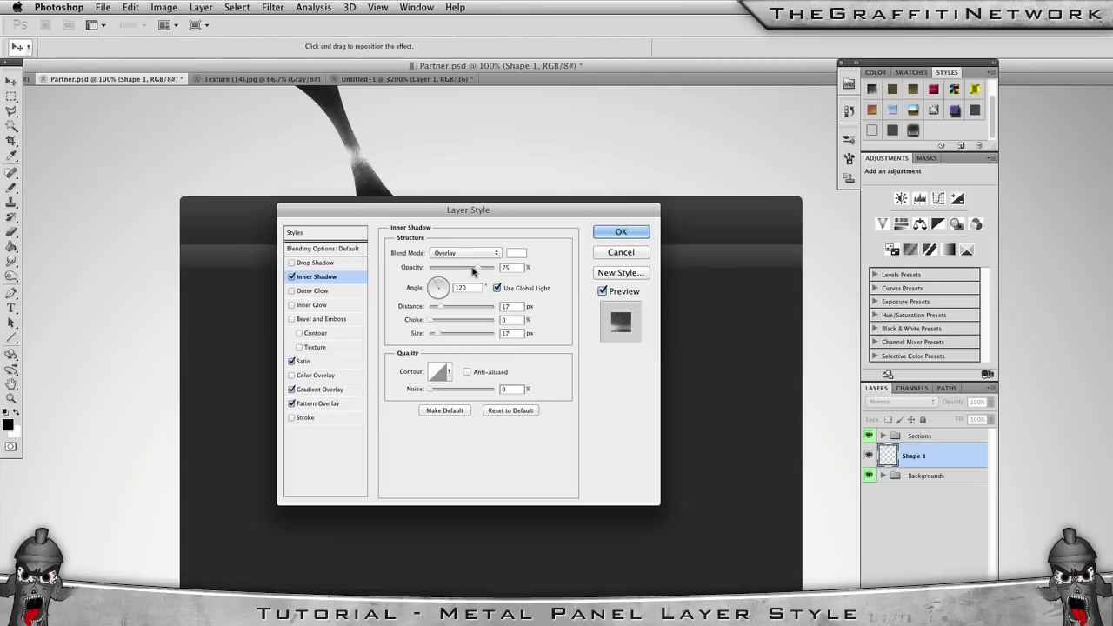
# Set the Inner Shadow to 70% opacity, a 90° angle without global light, 1 px distance and 6 px size.
pyautogui.moveTo(479, 271); pyautogui.dragTo(474, 270)
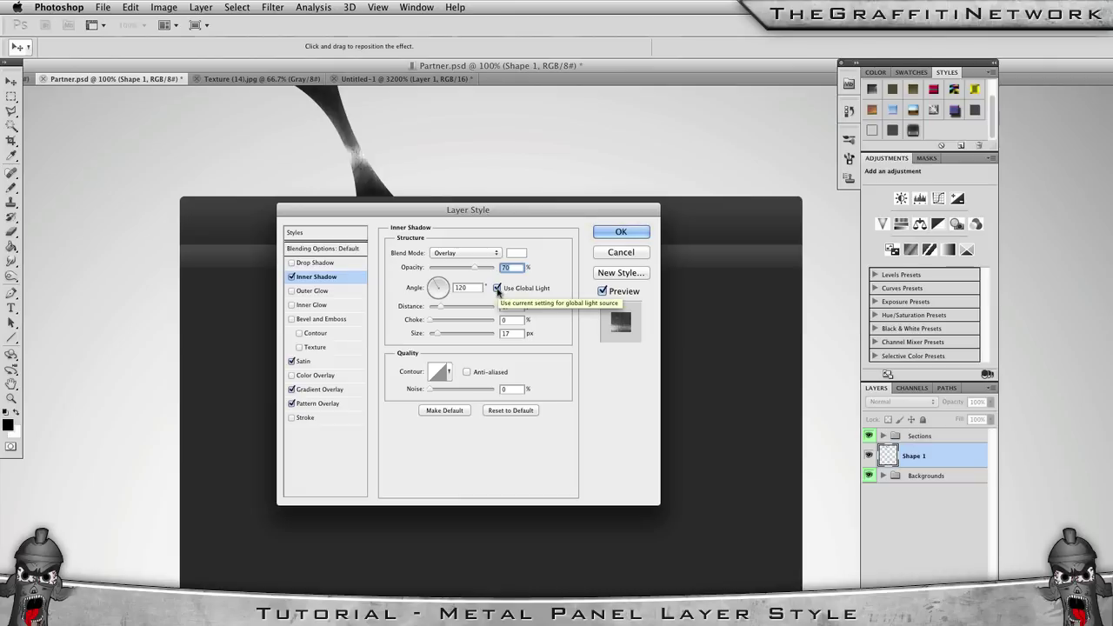
pyautogui.click(498, 289)
pyautogui.click(470, 287)
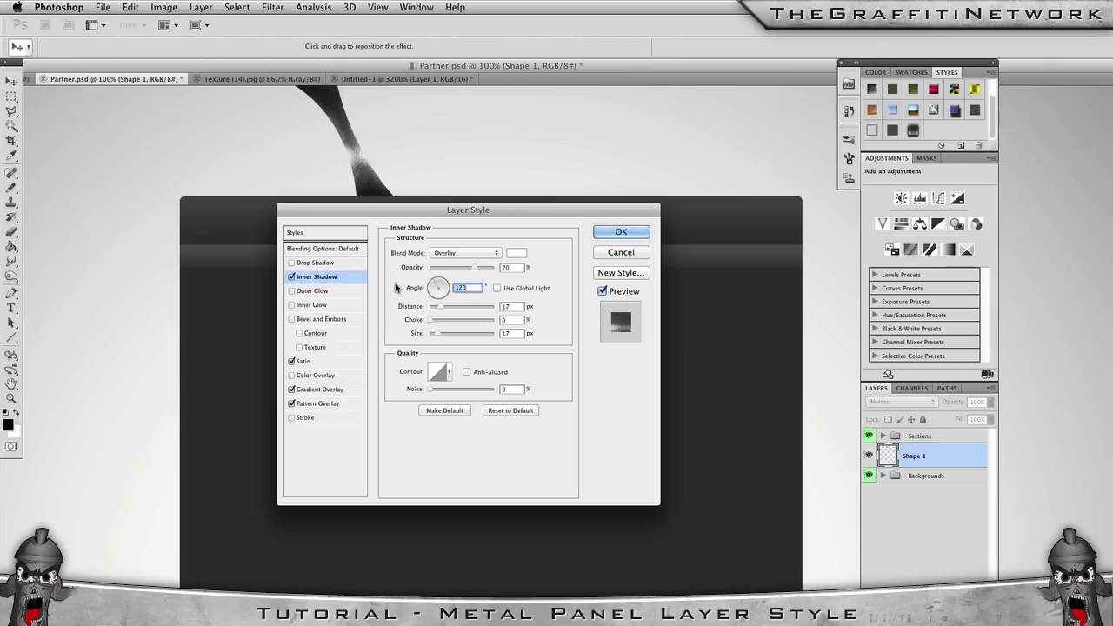
pyautogui.write('90')
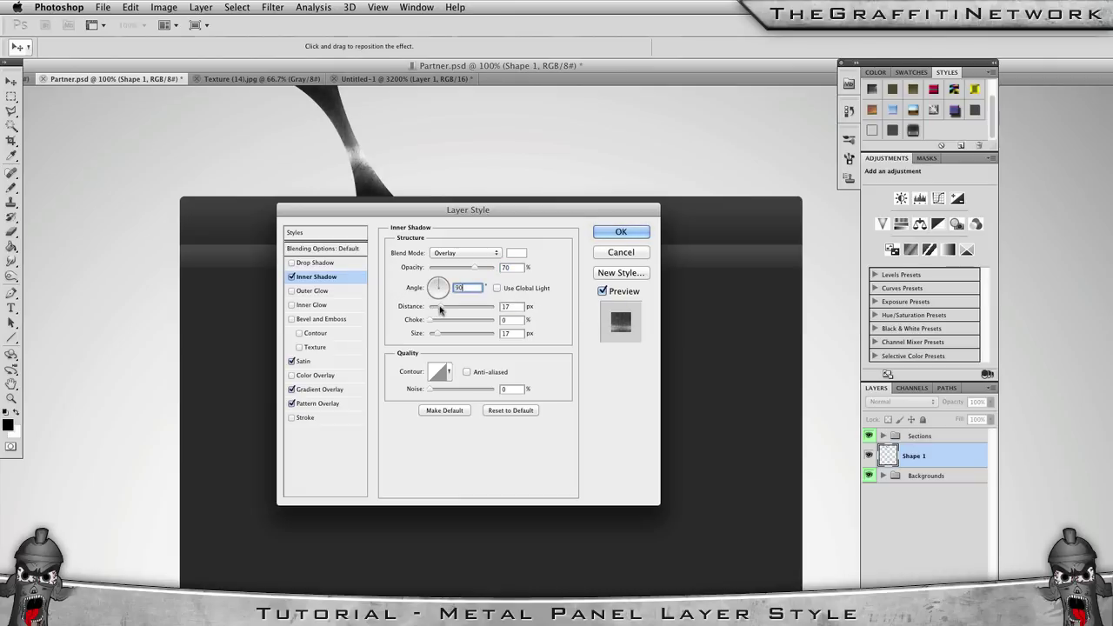
pyautogui.moveTo(441, 311); pyautogui.dragTo(433, 311)
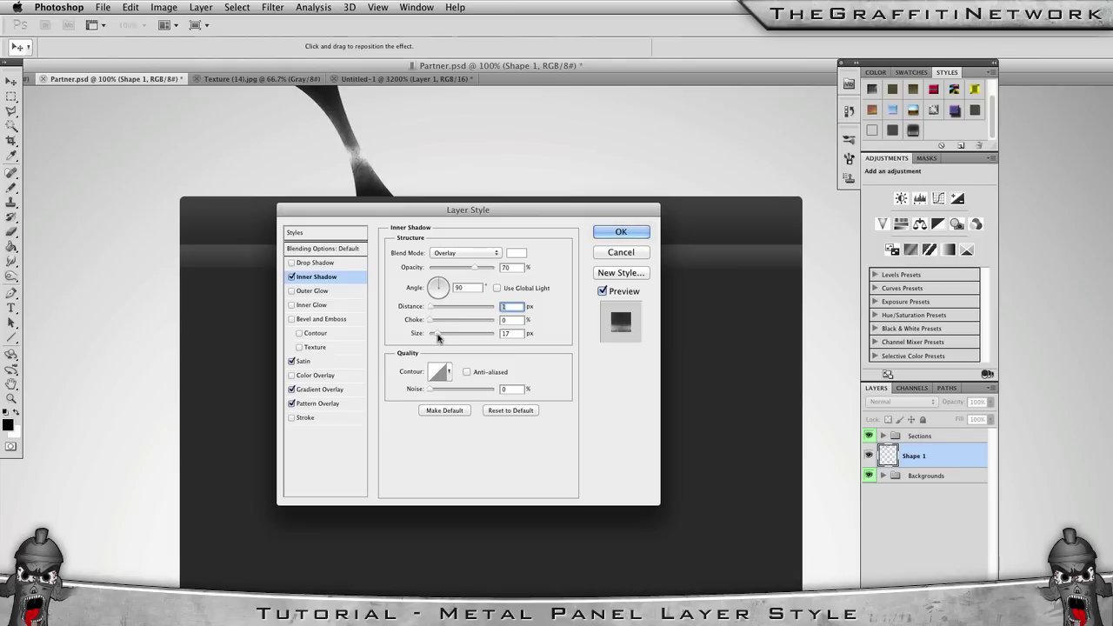
pyautogui.moveTo(437, 336); pyautogui.dragTo(433, 336)
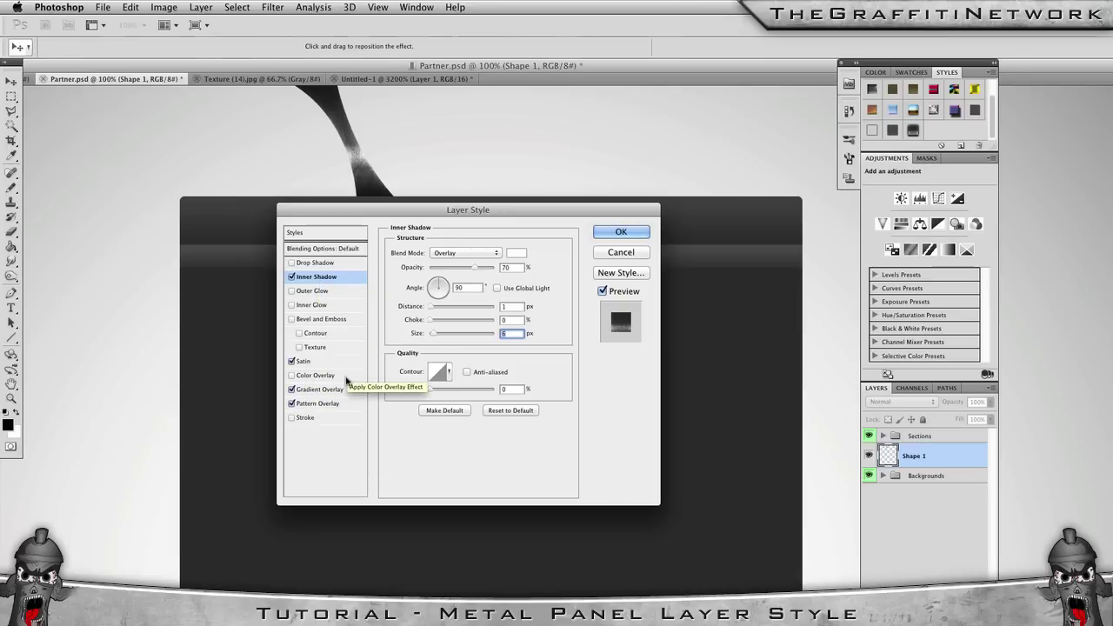
# Enable Bevel and Emboss with a Texture, using the last diagonal line pattern at +1000% depth.
pyautogui.click(319, 320)
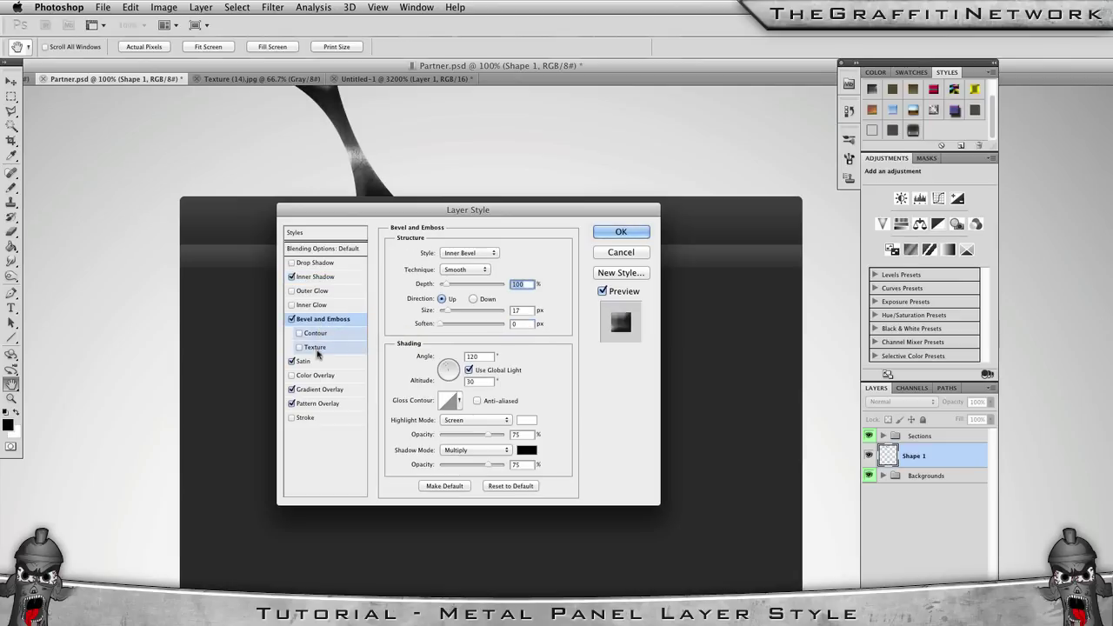
pyautogui.click(313, 348)
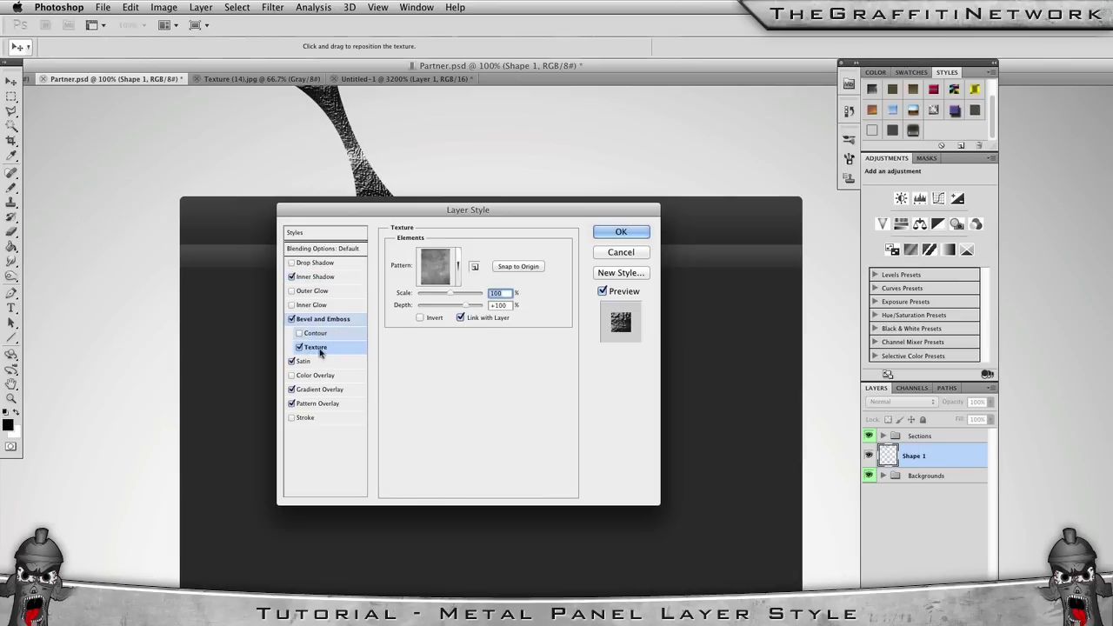
pyautogui.click(435, 278)
pyautogui.click(458, 325)
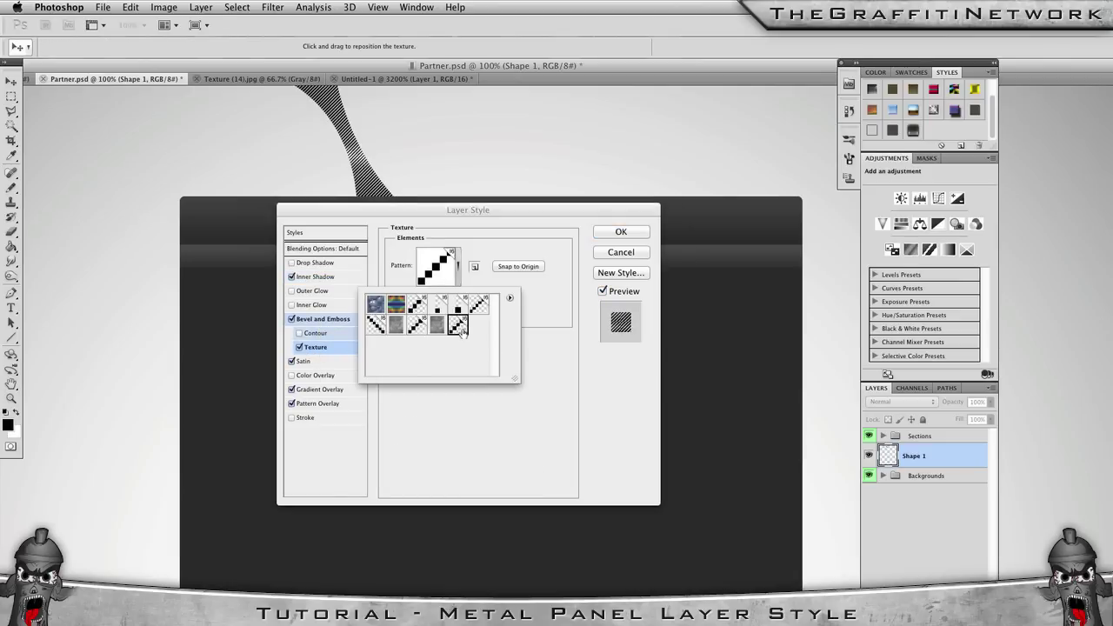
pyautogui.click(527, 312)
pyautogui.moveTo(467, 305); pyautogui.dragTo(566, 315)
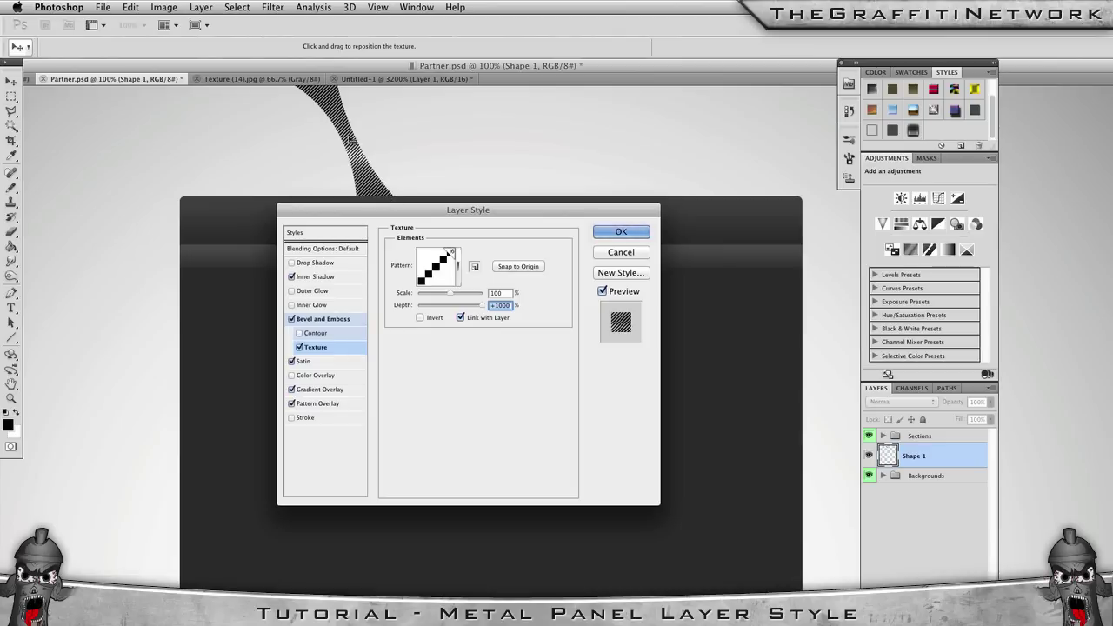
# Set the bevel depth to 251% and shape a custom gloss contour with points at about 45/27, 50/50 and 59/58 percent.
pyautogui.click(326, 321)
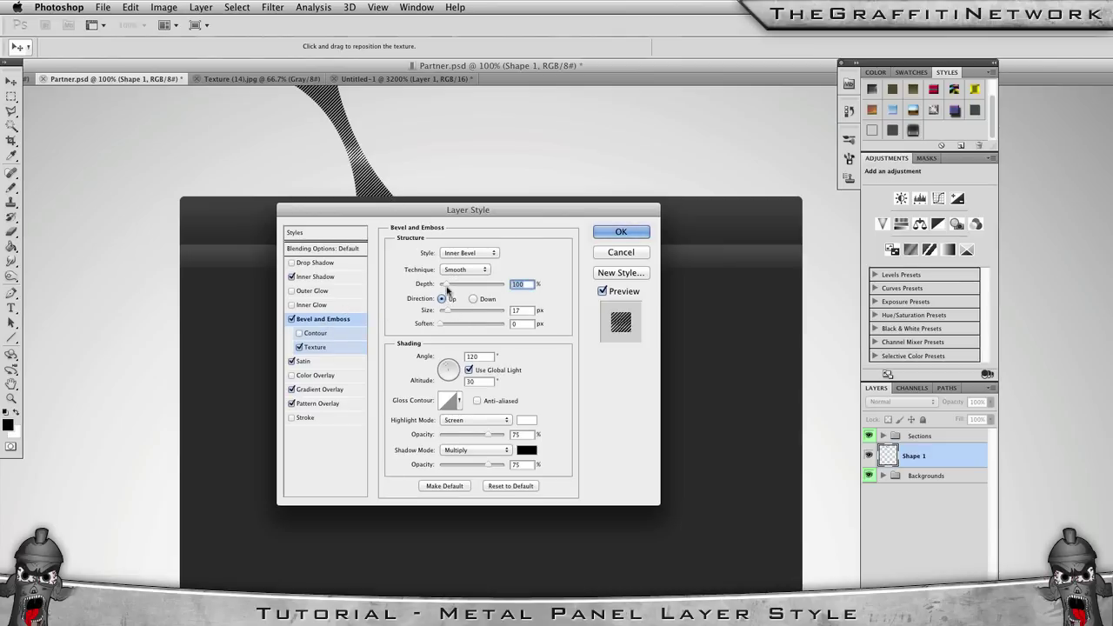
pyautogui.moveTo(445, 285); pyautogui.dragTo(455, 285)
pyautogui.click(450, 405)
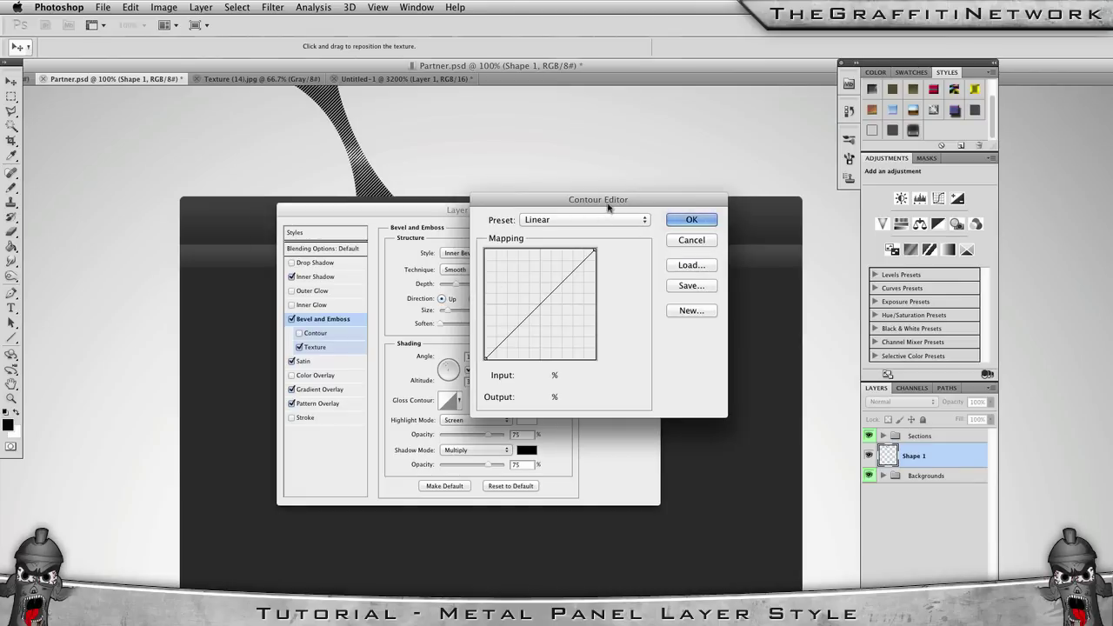
pyautogui.moveTo(599, 204); pyautogui.dragTo(517, 210)
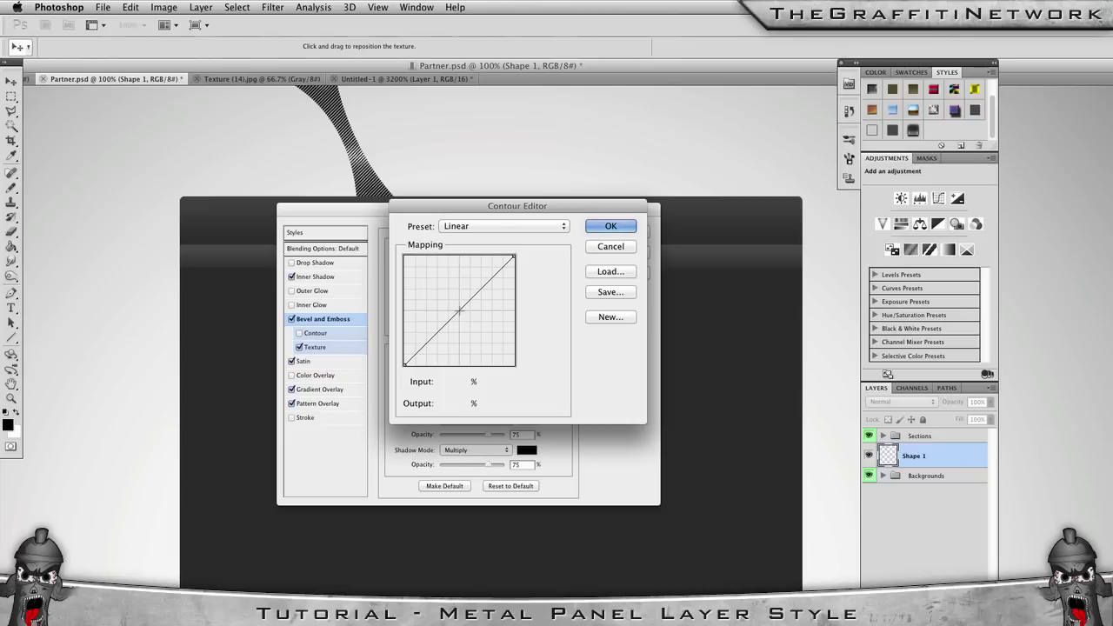
pyautogui.click(459, 310)
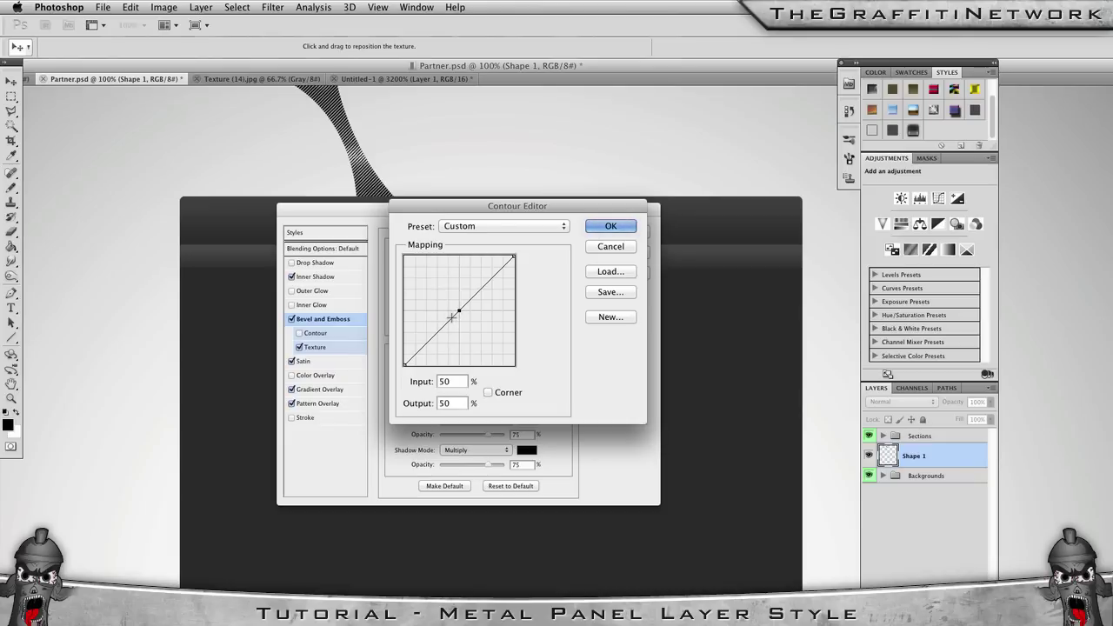
pyautogui.moveTo(451, 317); pyautogui.dragTo(454, 316)
pyautogui.click(469, 298)
pyautogui.moveTo(469, 299); pyautogui.dragTo(469, 301)
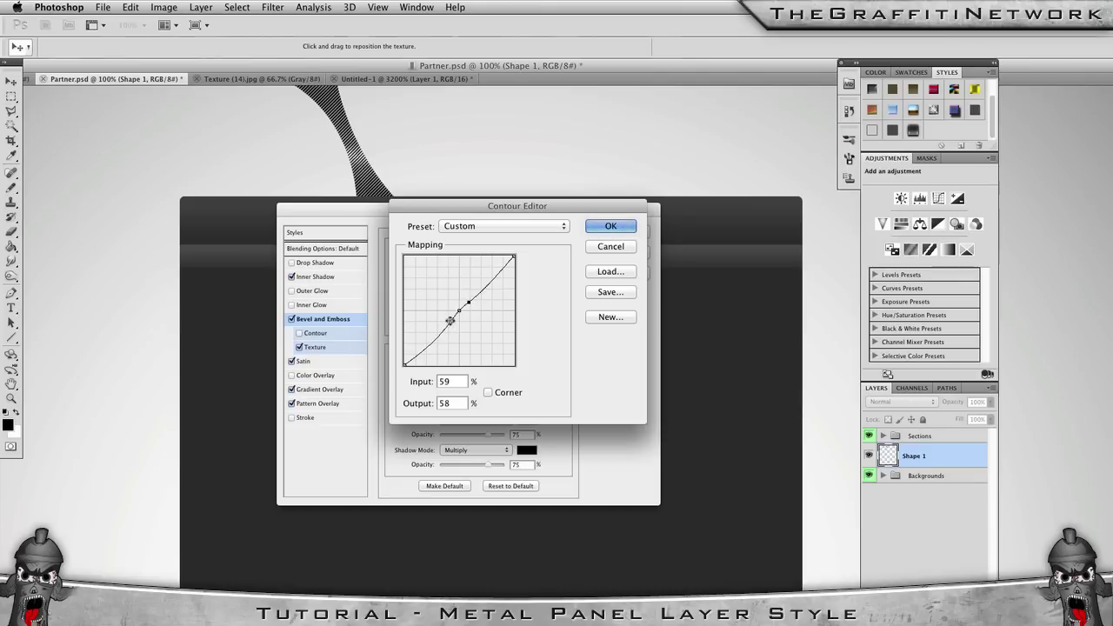
pyautogui.moveTo(448, 325); pyautogui.dragTo(454, 333)
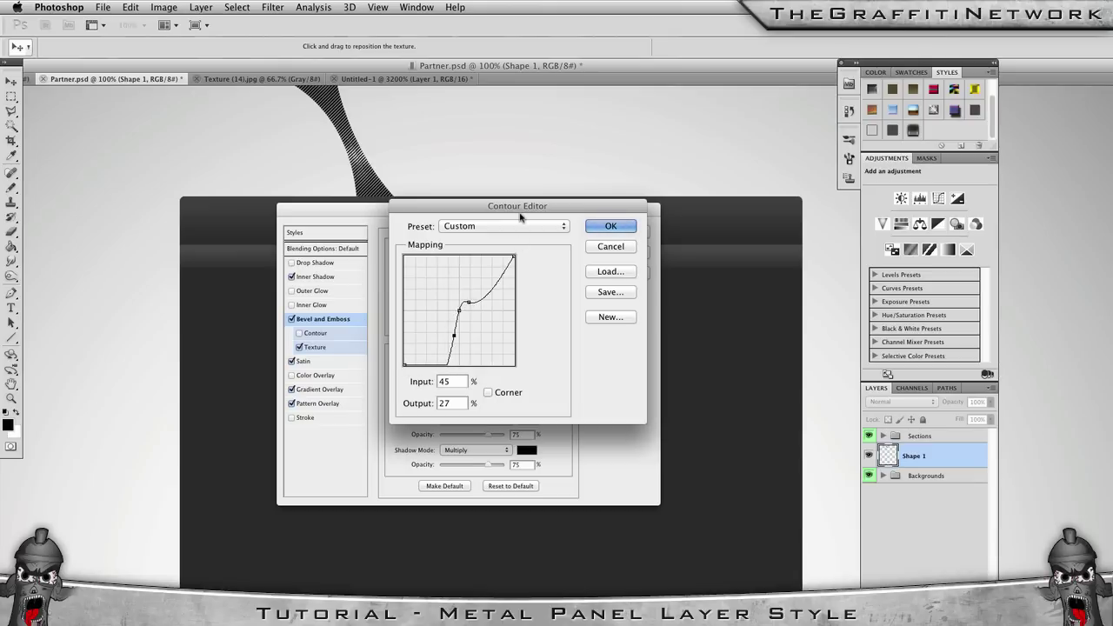
pyautogui.click(588, 229)
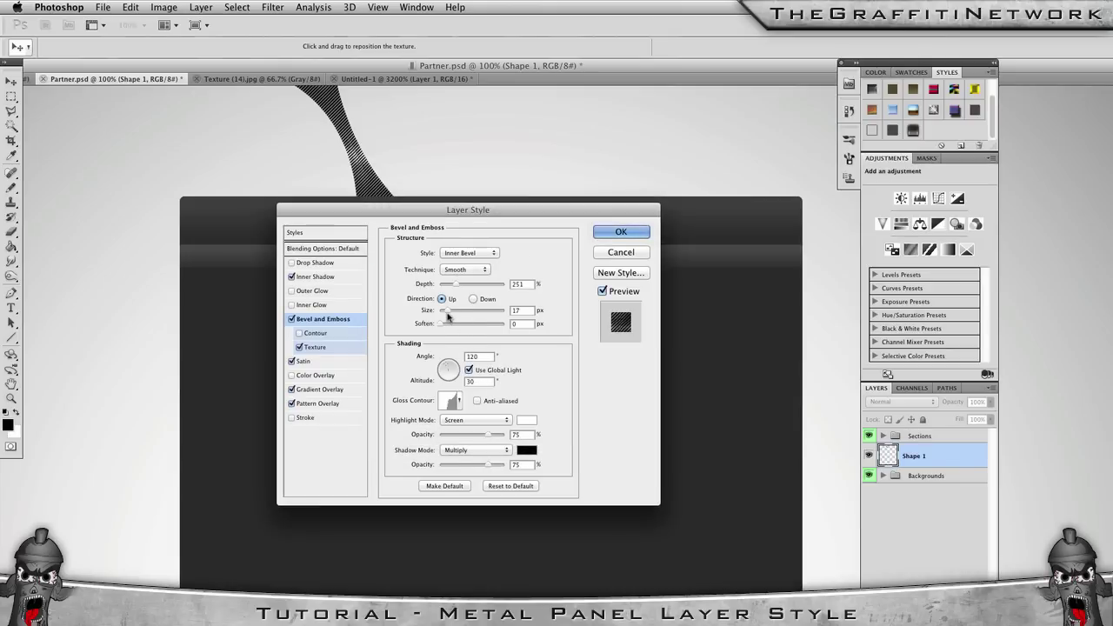
# Set the bevel's highlight mode to Overlay and its shadow mode to Hue.
pyautogui.click(457, 420)
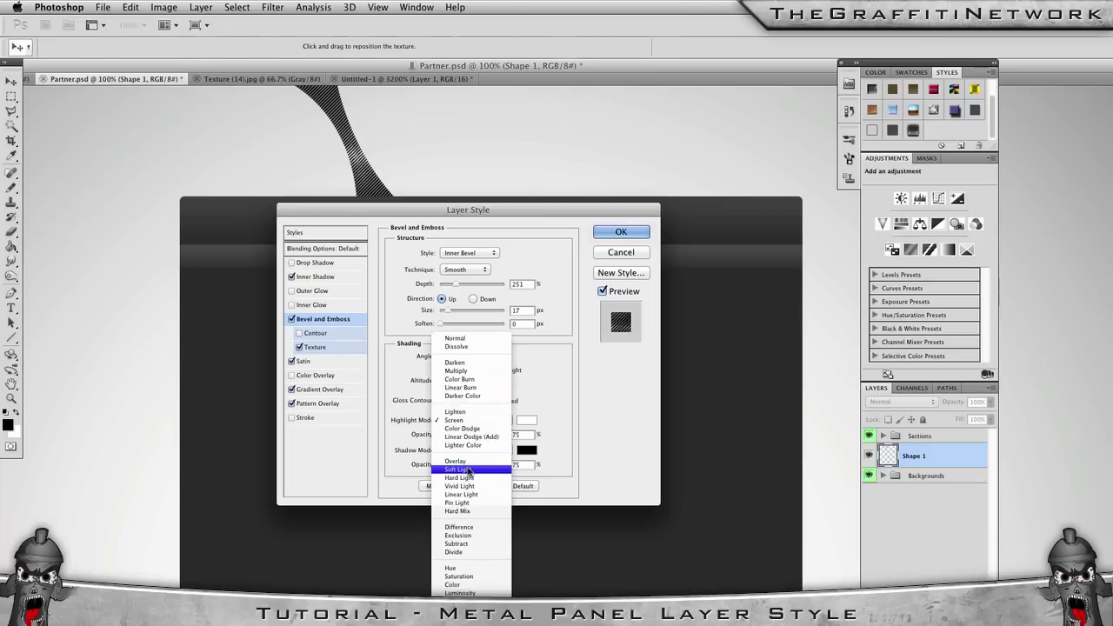
pyautogui.click(468, 461)
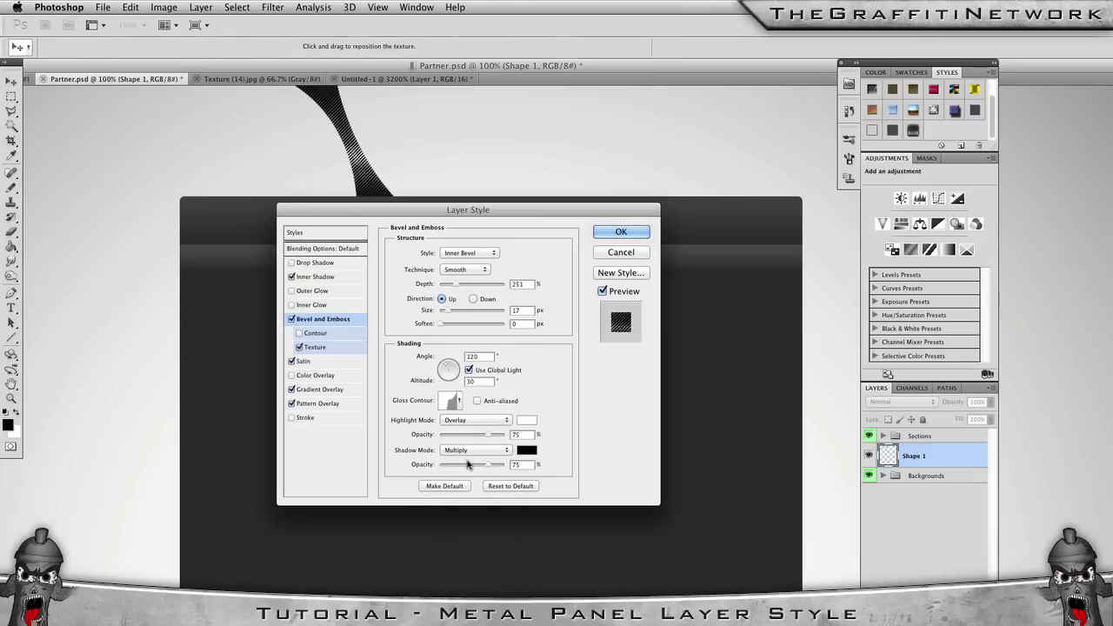
pyautogui.click(457, 450)
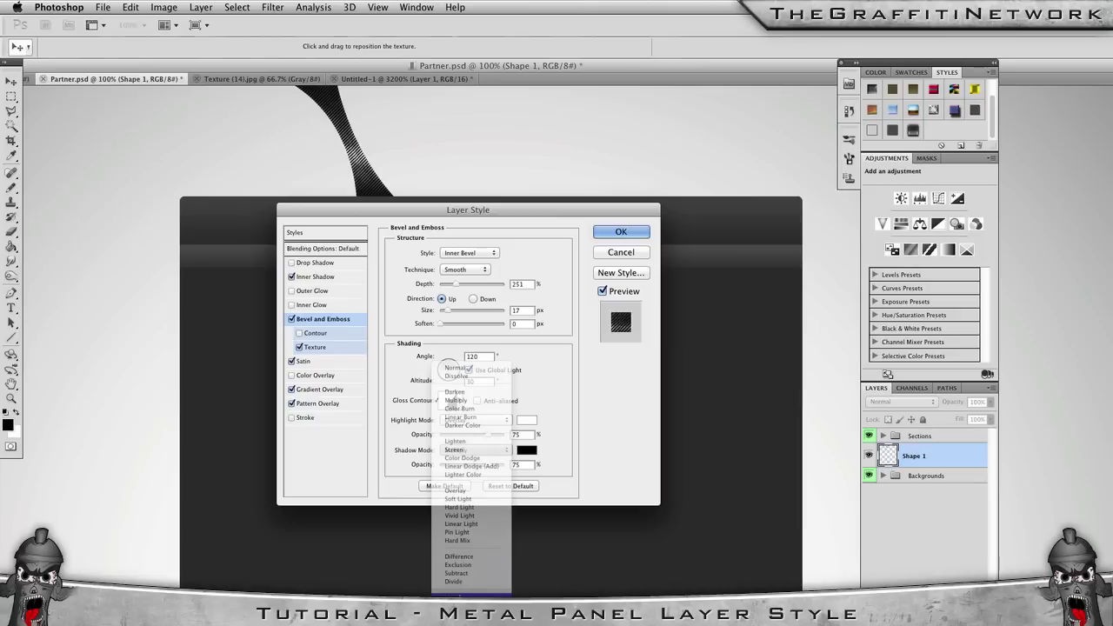
pyautogui.click(461, 585)
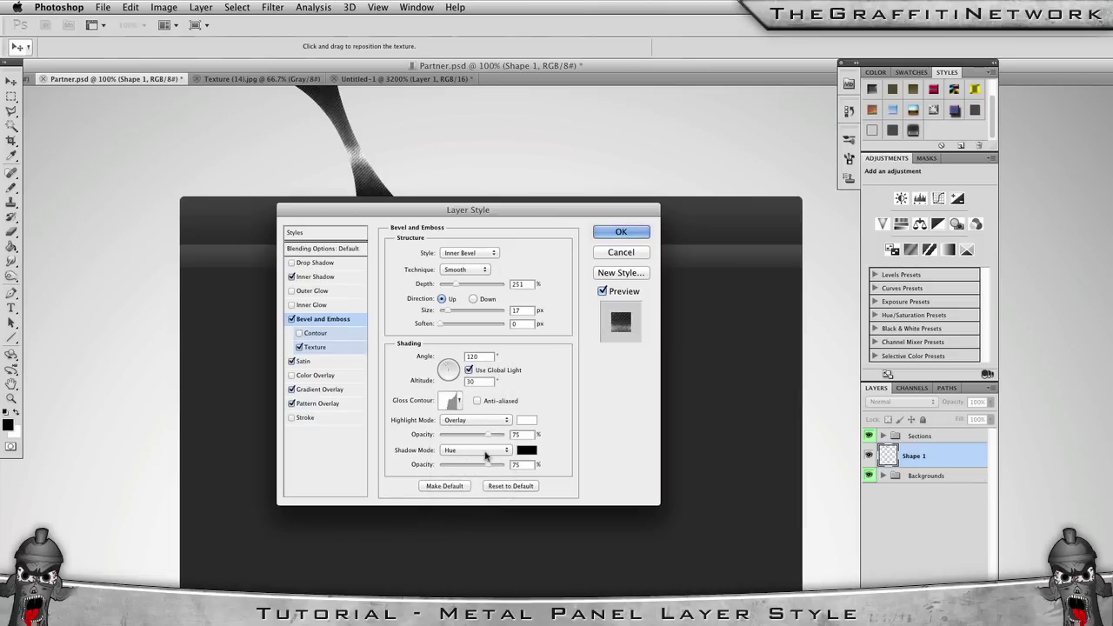
# Set the bevel's highlight opacity to 29%, its shadow opacity to 39% and its size to 49 px.
pyautogui.moveTo(489, 435); pyautogui.dragTo(463, 437)
pyautogui.moveTo(463, 436); pyautogui.dragTo(459, 437)
pyautogui.moveTo(489, 466); pyautogui.dragTo(463, 468)
pyautogui.moveTo(460, 469); pyautogui.dragTo(463, 468)
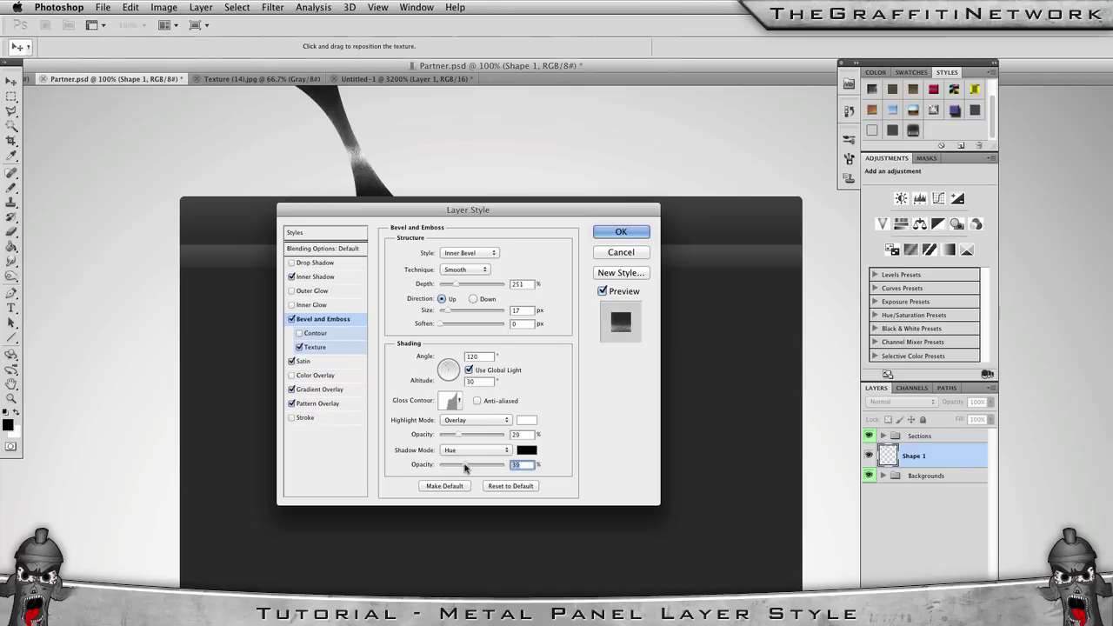
pyautogui.click(446, 311)
pyautogui.moveTo(446, 313)
pyautogui.mouseDown()
pyautogui.moveTo(477, 315)
pyautogui.moveTo(458, 314)
pyautogui.mouseUp()
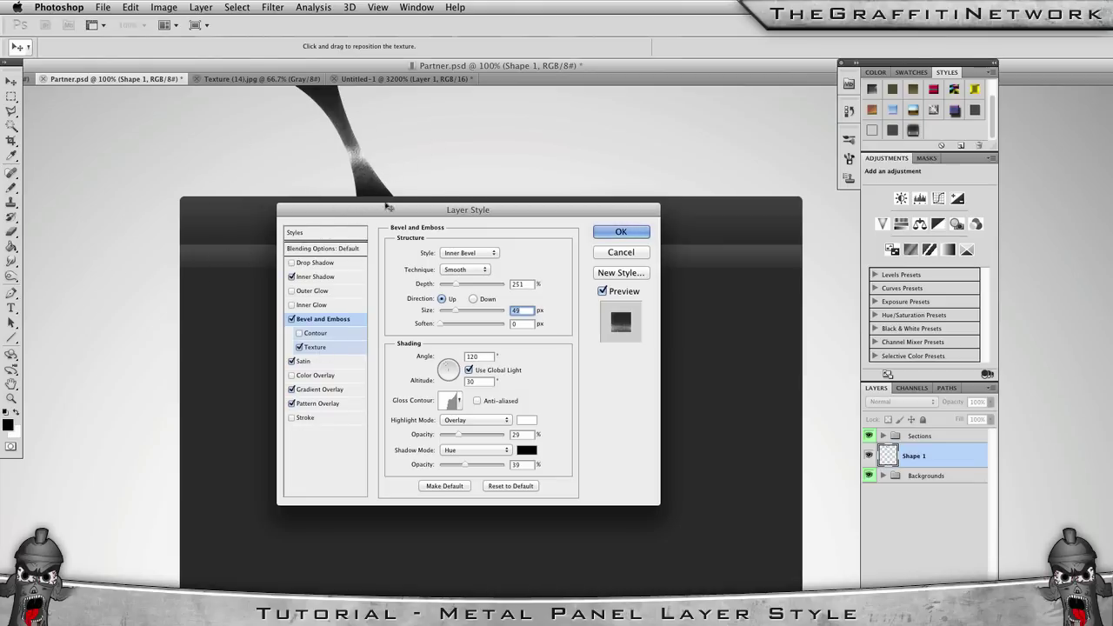
# Try adjusting the bevel texture's scale and return it to 100%.
pyautogui.click(316, 348)
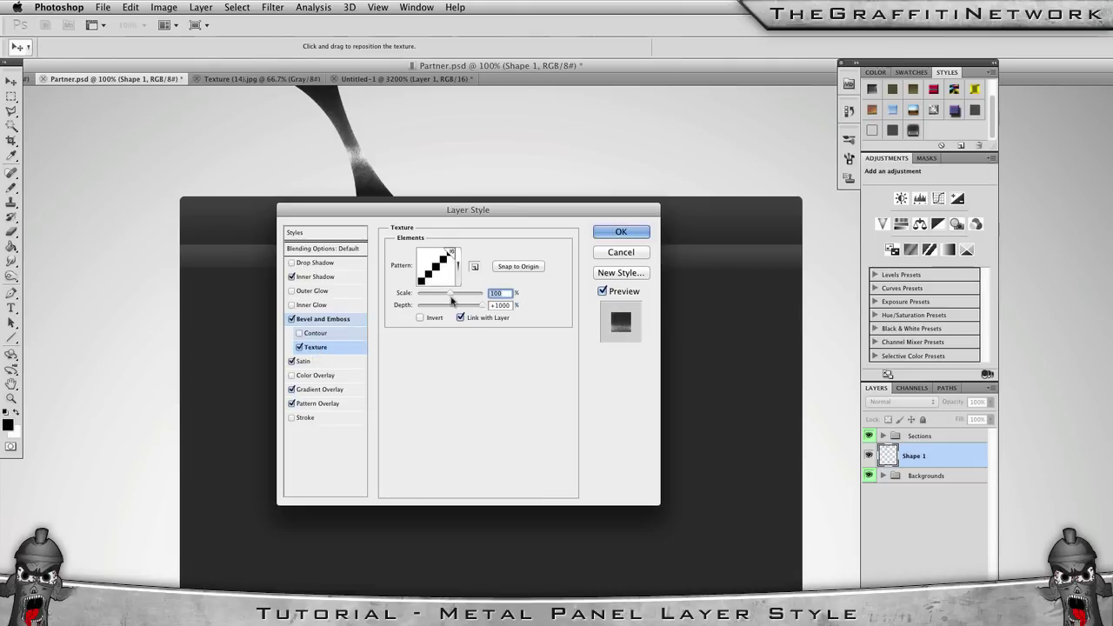
pyautogui.moveTo(453, 301); pyautogui.dragTo(450, 298)
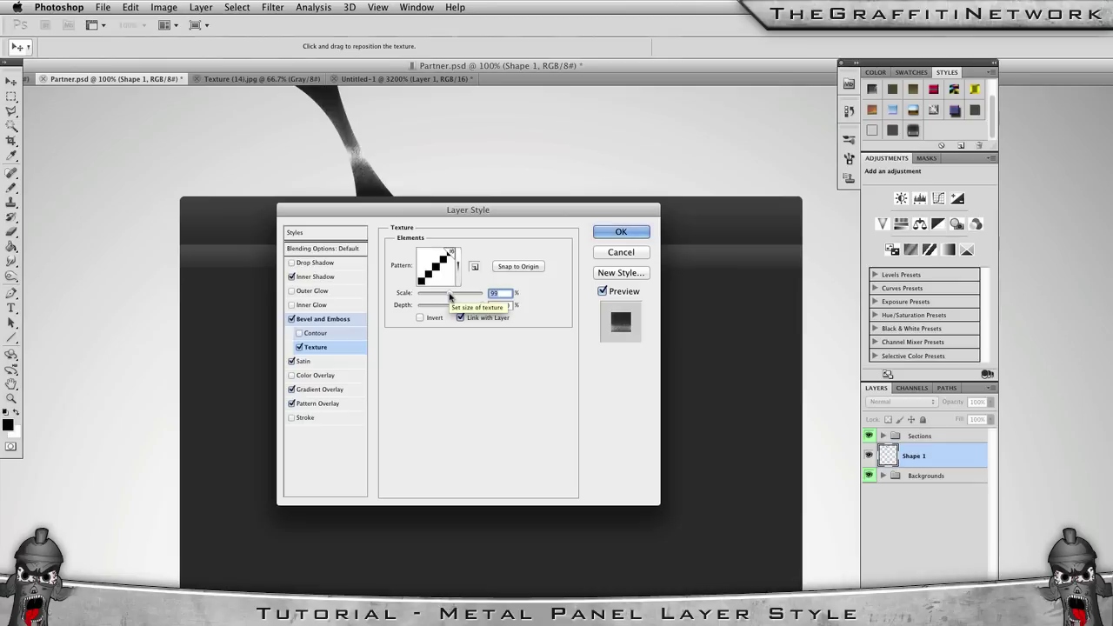
pyautogui.moveTo(450, 297); pyautogui.dragTo(452, 298)
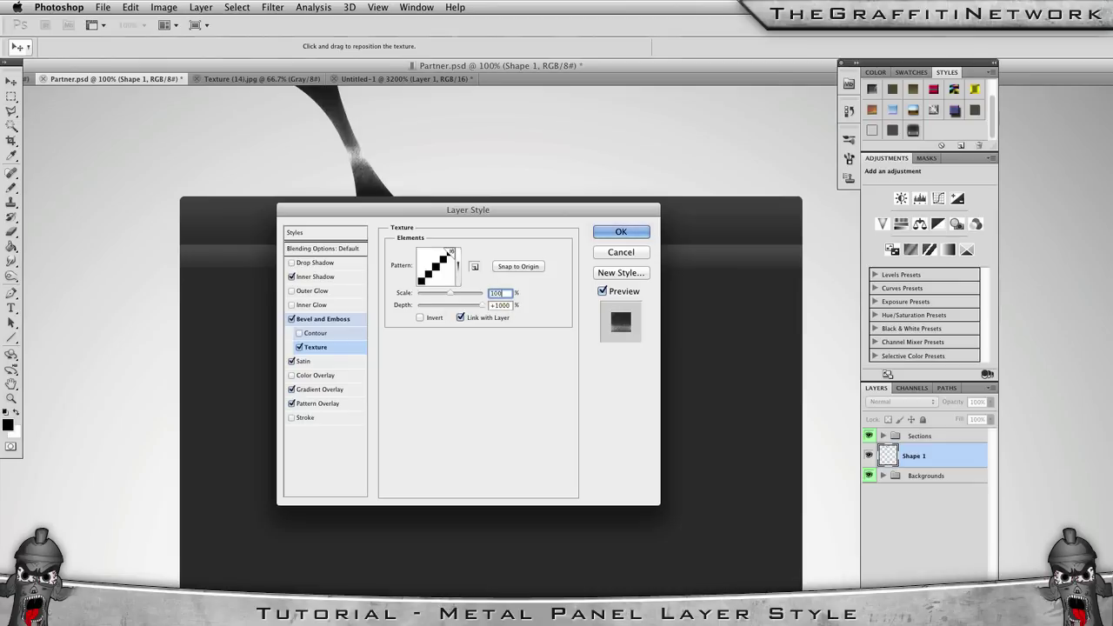
pyautogui.moveTo(416, 216); pyautogui.dragTo(405, 224)
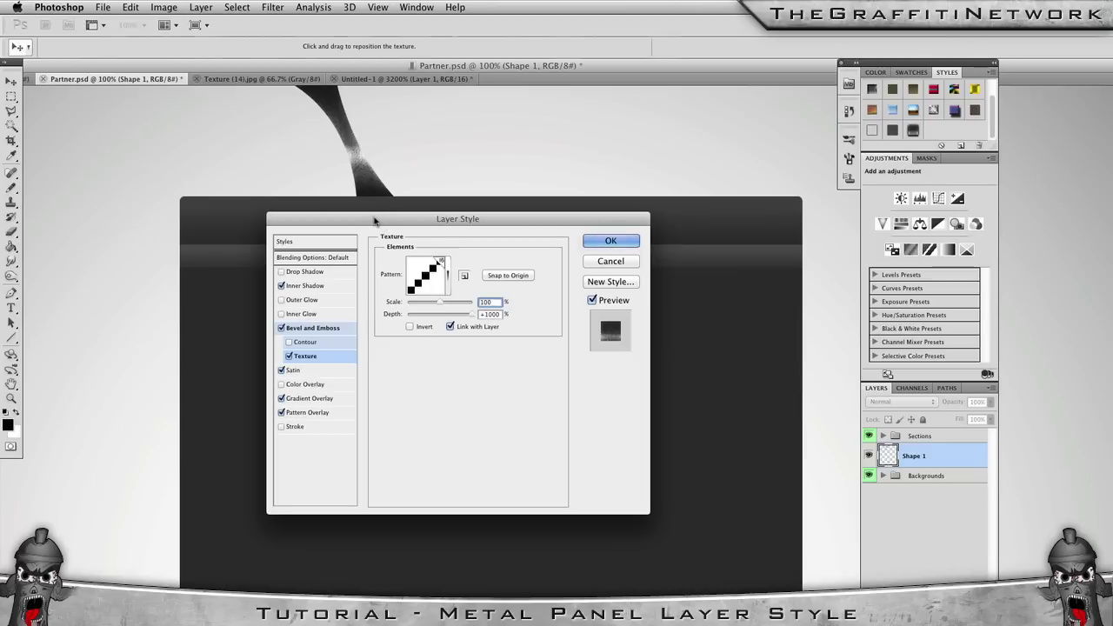
# Enable an Outer Glow with the solid colour black (000000) and the Normal blend mode.
pyautogui.click(303, 299)
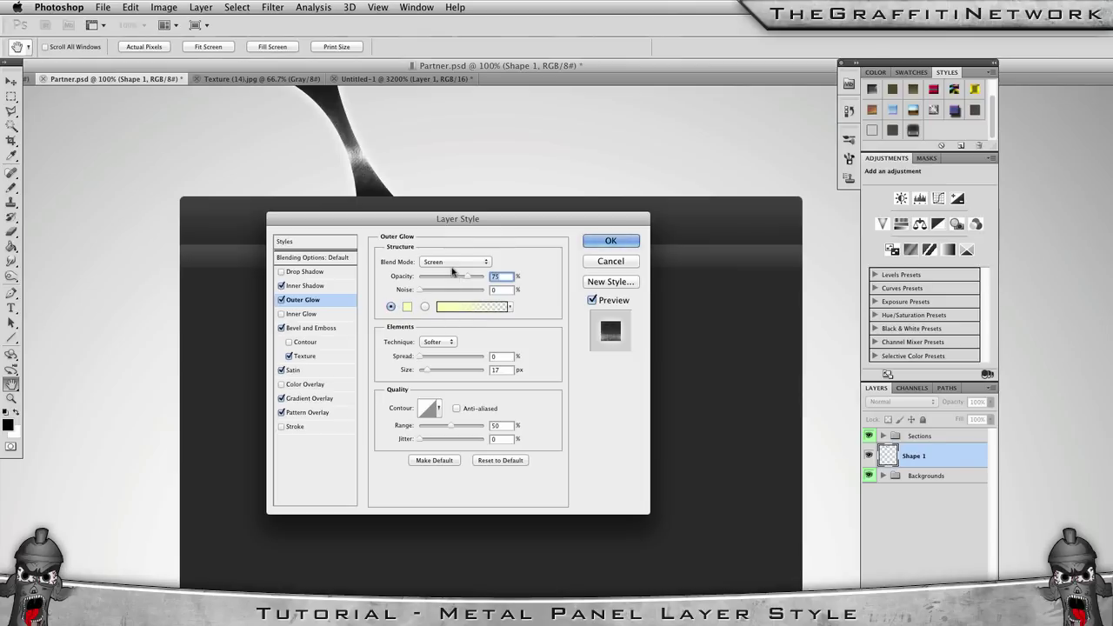
pyautogui.click(406, 308)
pyautogui.moveTo(430, 347); pyautogui.dragTo(389, 400)
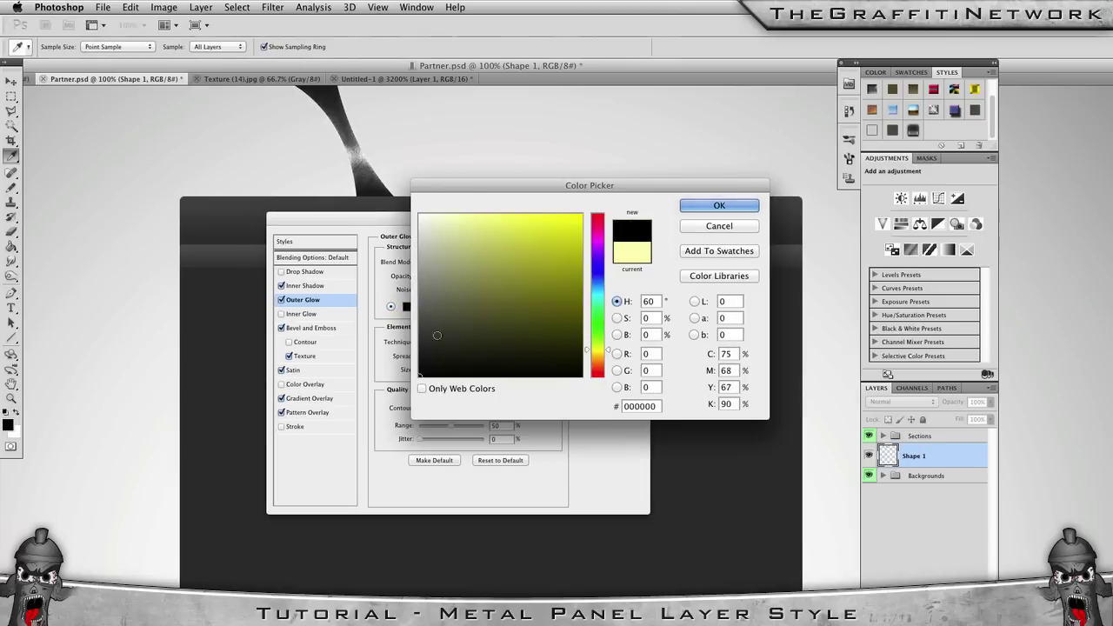
pyautogui.press('Return')
pyautogui.click(446, 263)
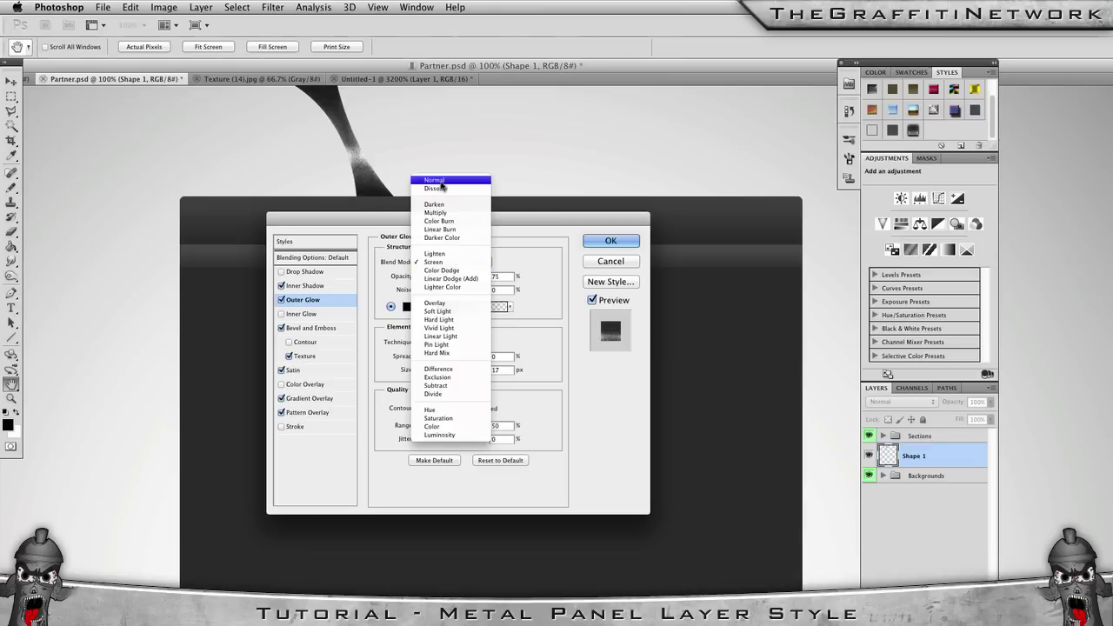
pyautogui.click(442, 182)
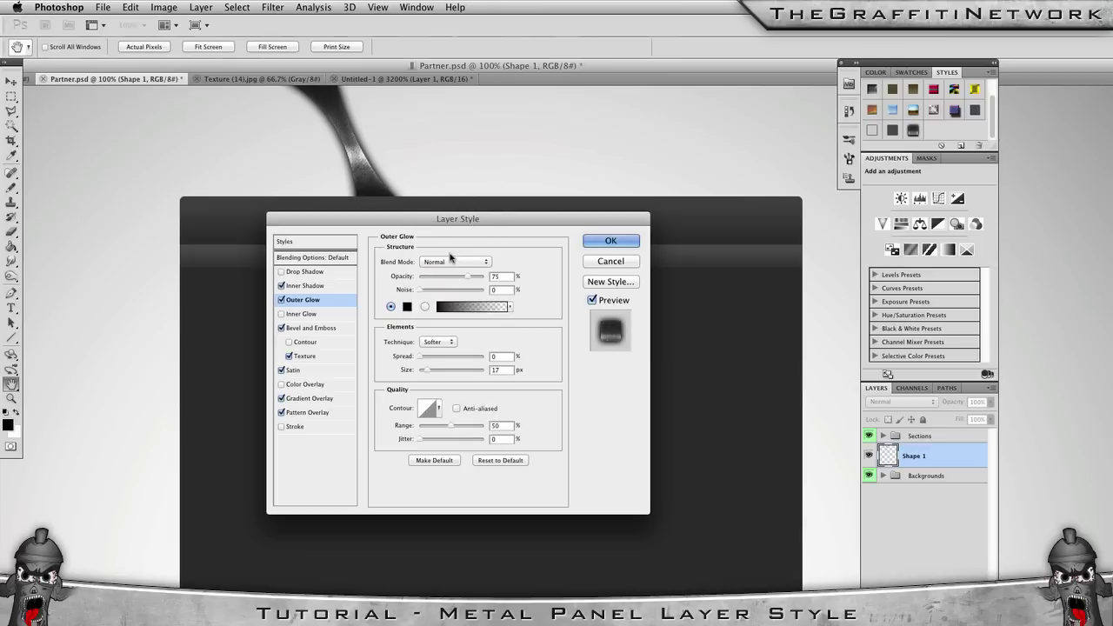
# Set the Outer Glow's opacity to 69% and its size to 9 px.
pyautogui.moveTo(467, 278); pyautogui.dragTo(463, 278)
pyautogui.moveTo(426, 373); pyautogui.dragTo(424, 373)
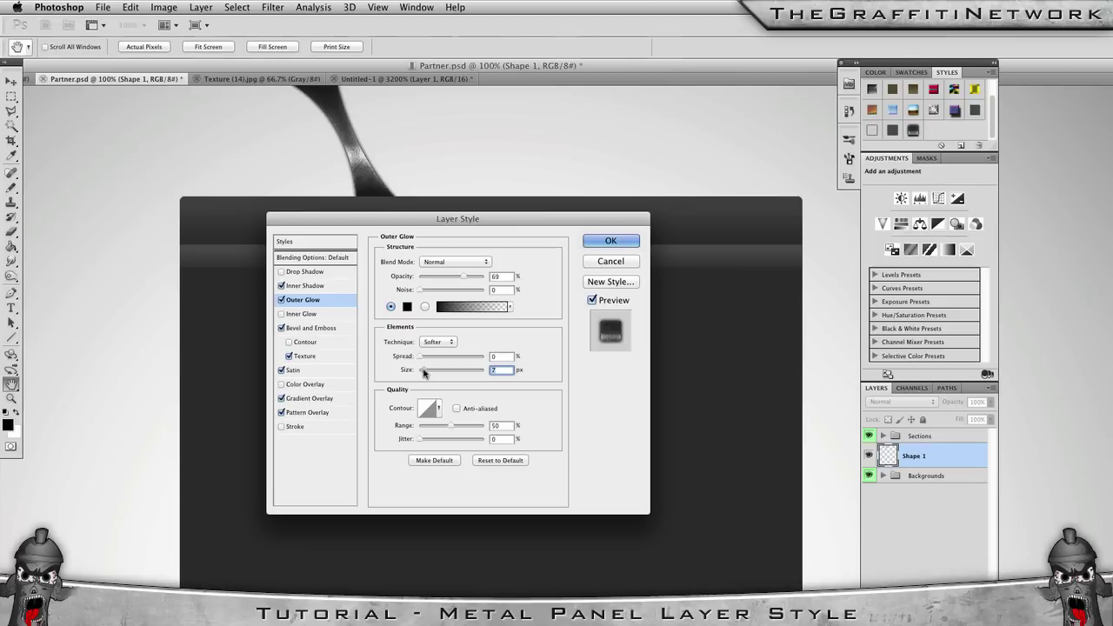
pyautogui.moveTo(423, 373); pyautogui.dragTo(426, 373)
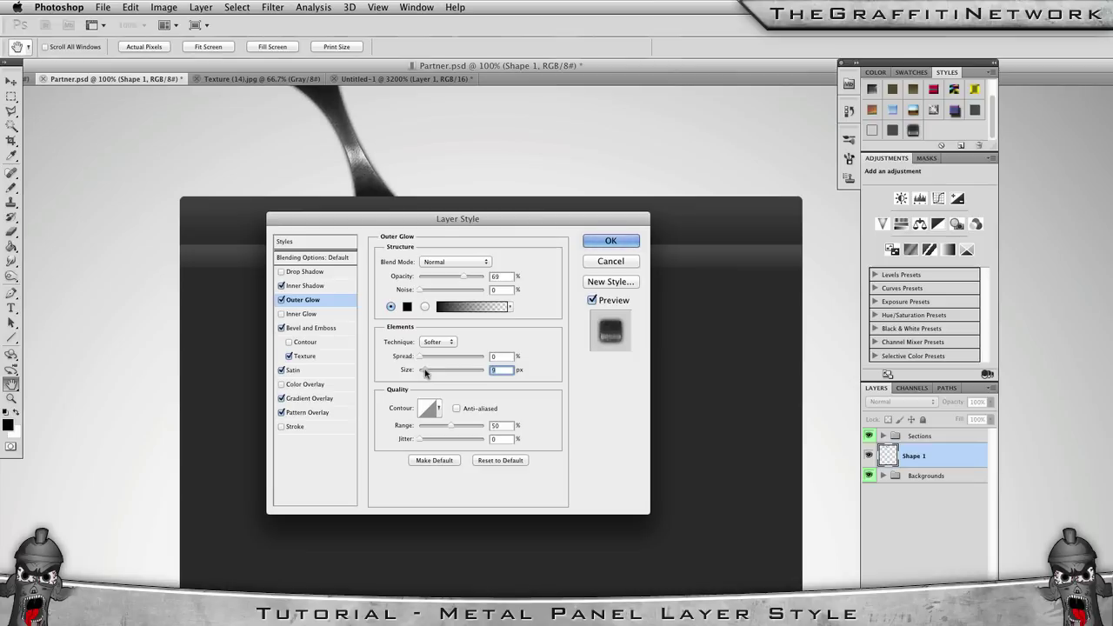
# Add a Drop Shadow in Normal mode with 70% opacity, a 90° angle without global light, 7 px distance, 18% spread and 9 px size.
pyautogui.click(304, 273)
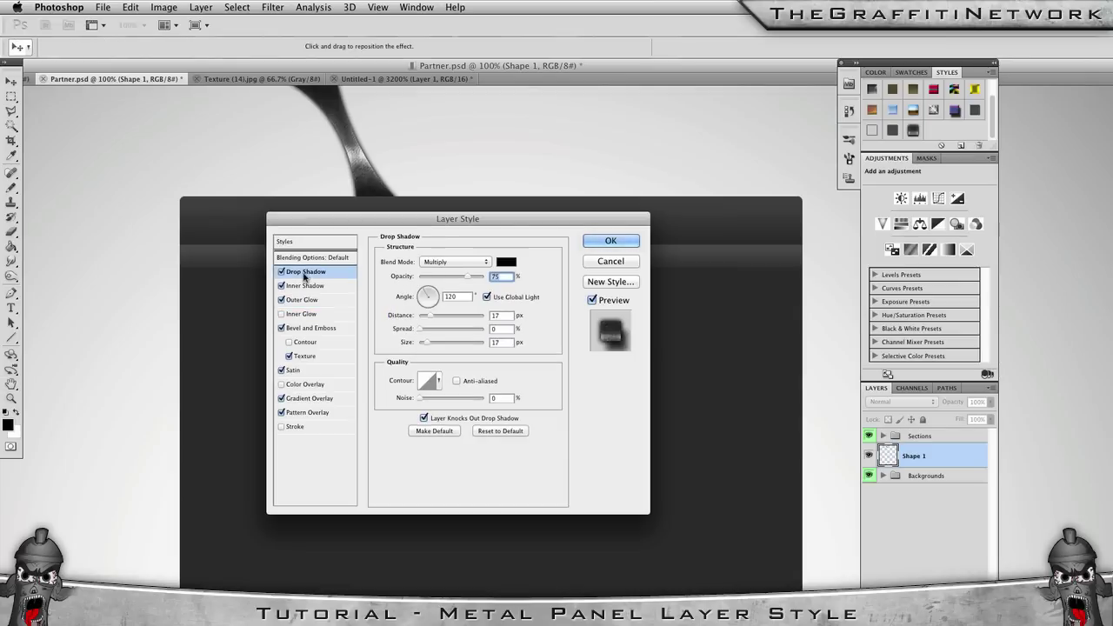
pyautogui.click(436, 261)
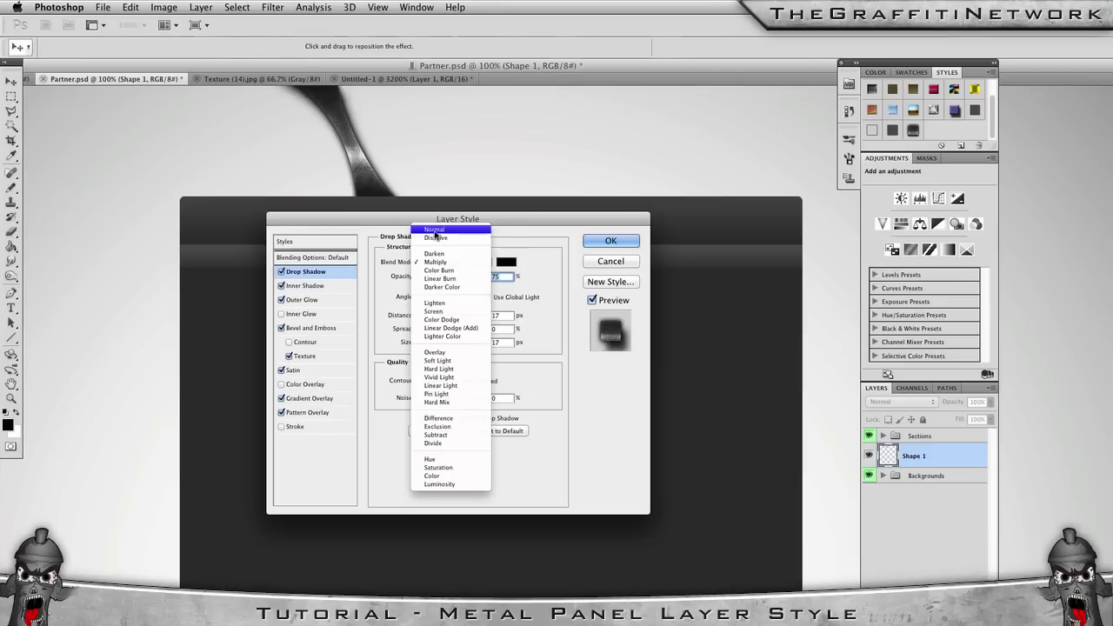
pyautogui.click(436, 231)
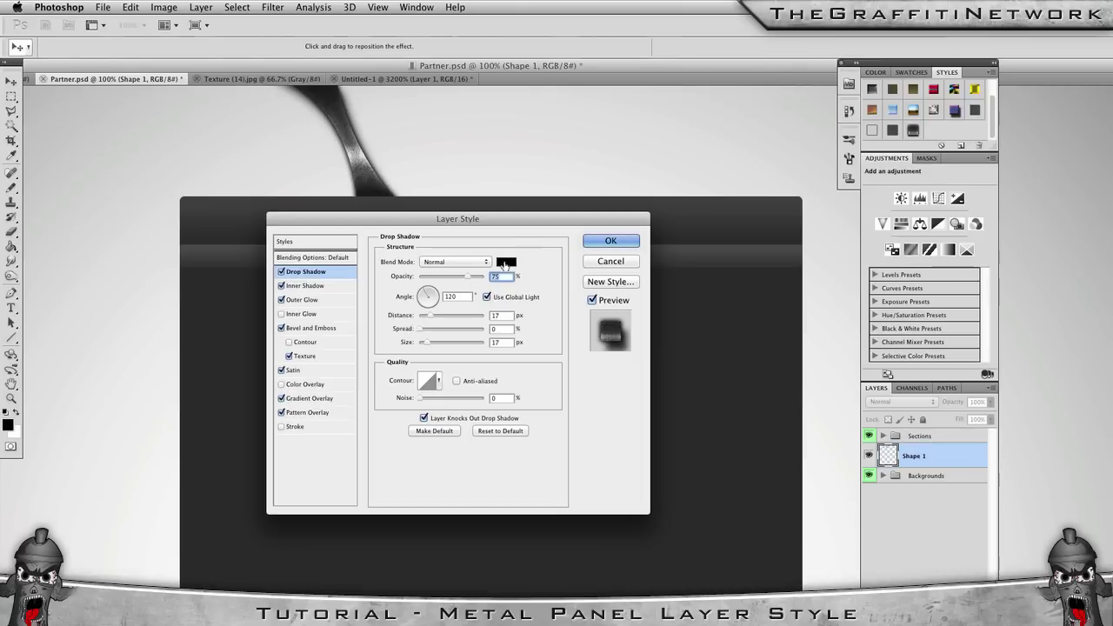
pyautogui.moveTo(469, 277); pyautogui.dragTo(463, 278)
pyautogui.click(486, 296)
pyautogui.click(420, 295)
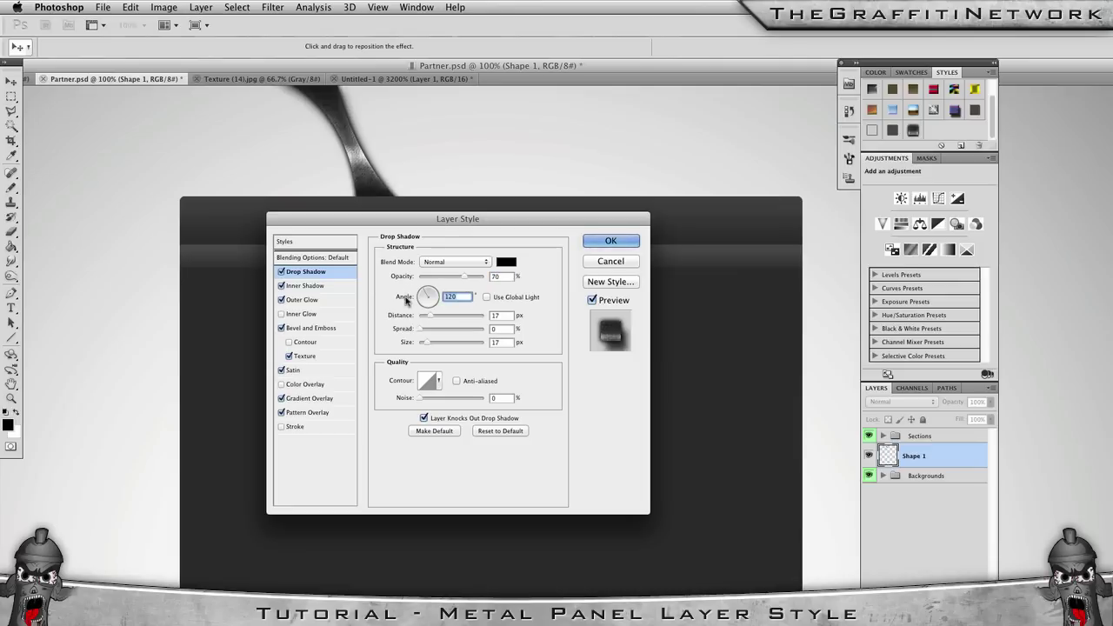
pyautogui.moveTo(407, 300); pyautogui.dragTo(423, 344)
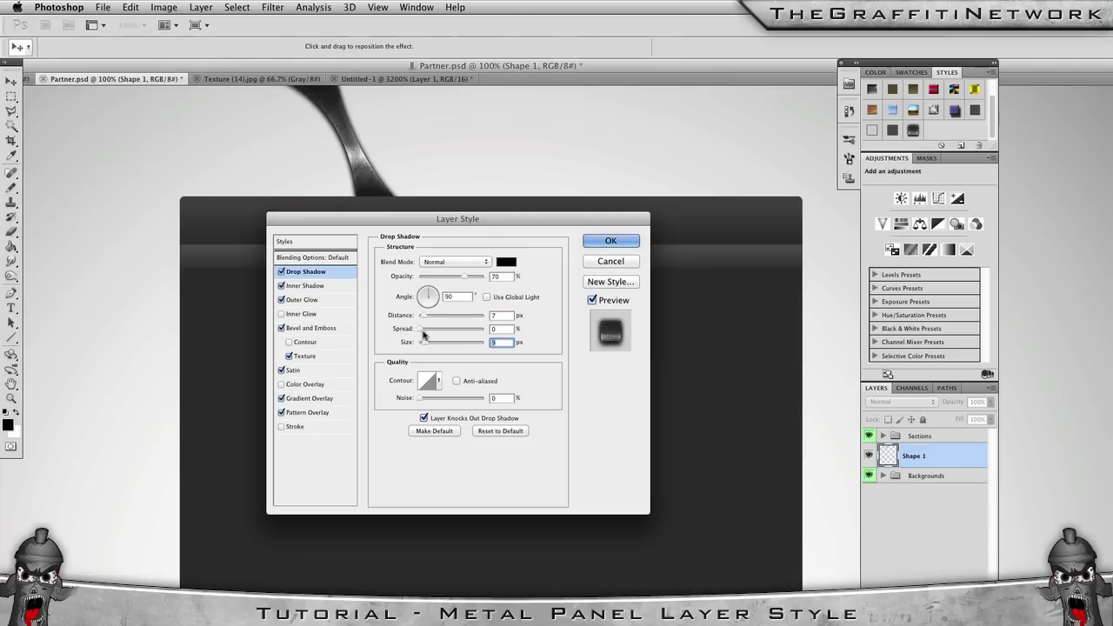
pyautogui.moveTo(422, 330); pyautogui.dragTo(430, 331)
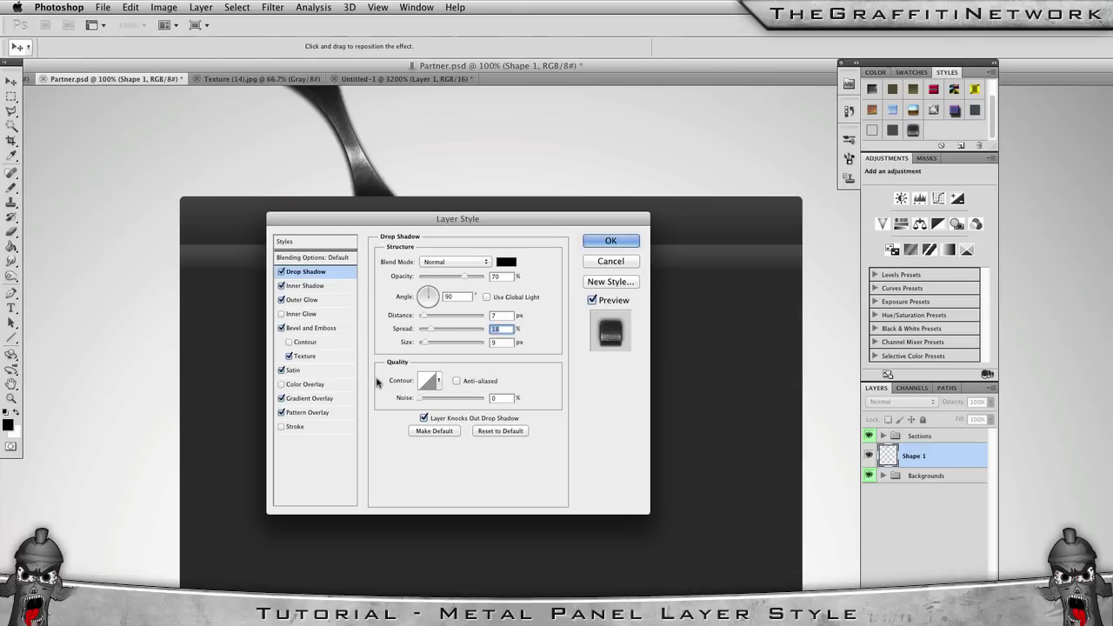
# Enable an Inner Glow with the solid colour white (ffffff) and the Overlay blend mode.
pyautogui.click(294, 319)
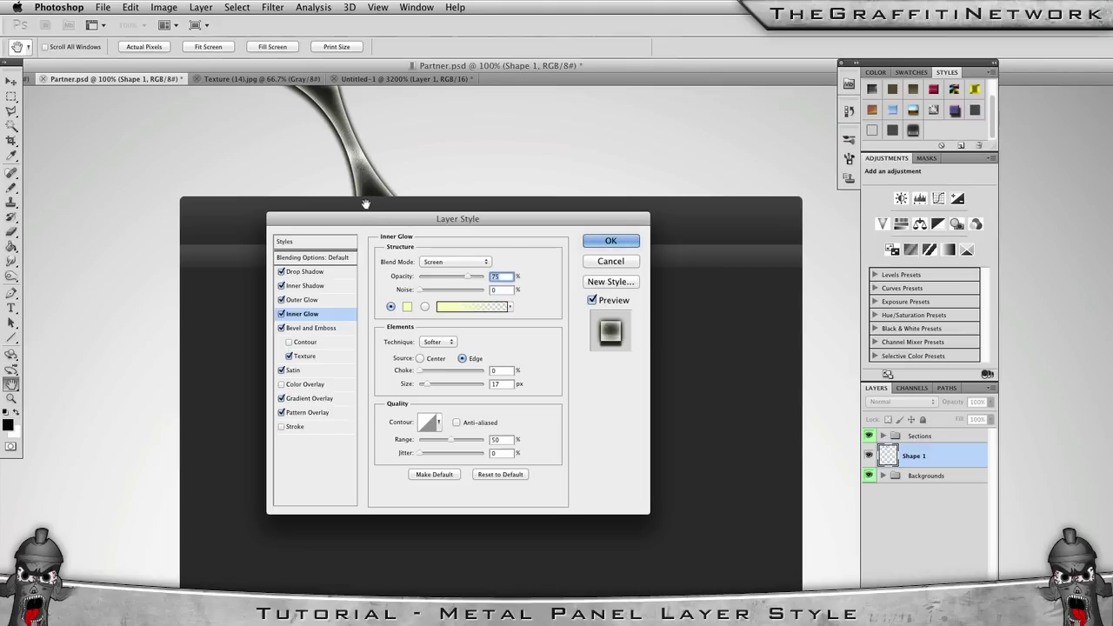
pyautogui.click(405, 309)
pyautogui.click(346, 139)
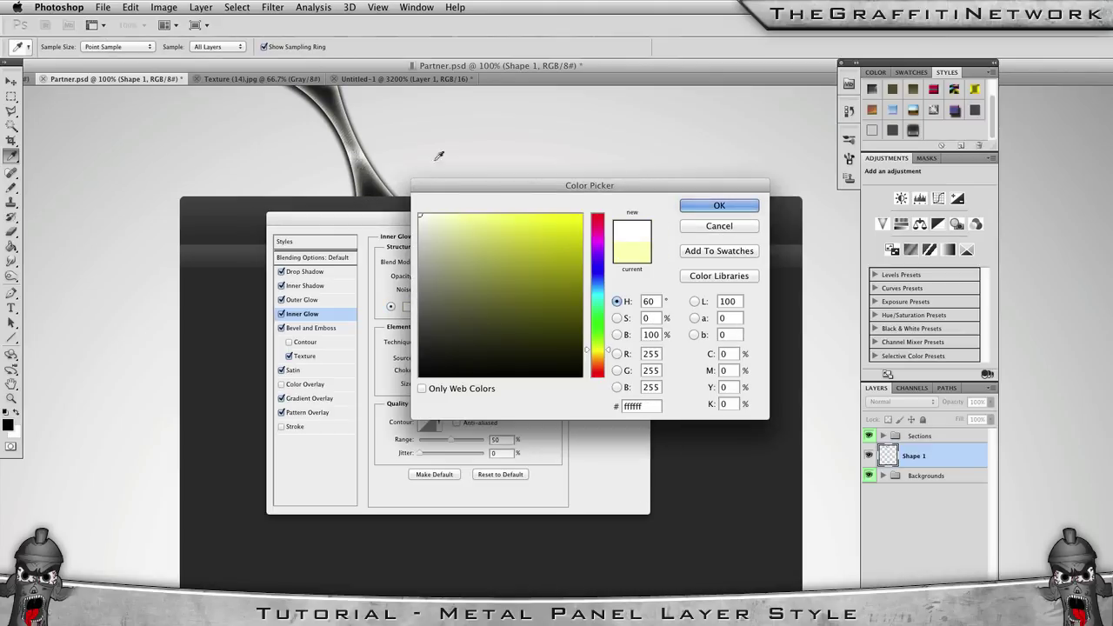
pyautogui.press('Return')
pyautogui.click(451, 263)
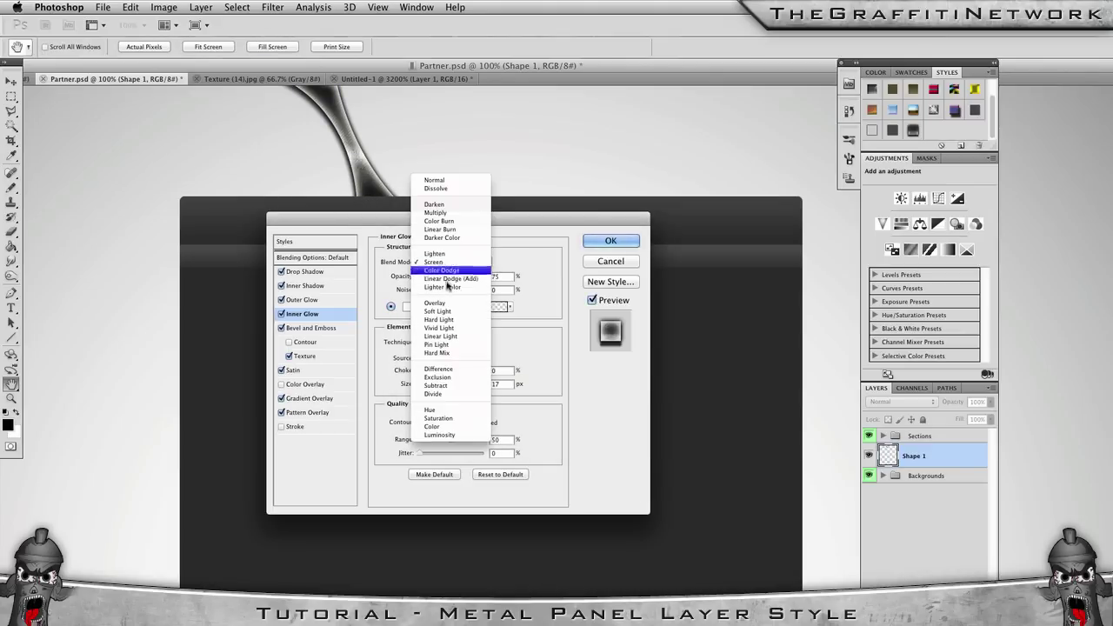
pyautogui.click(443, 302)
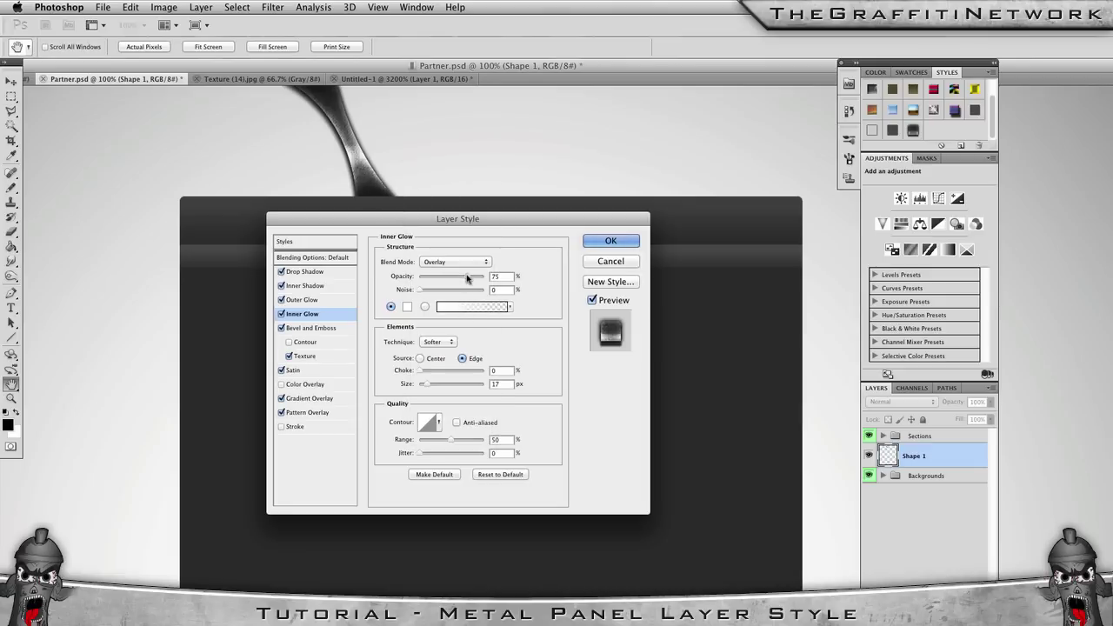
# Set the Inner Glow to 50% opacity and 3 px size, apply the layer style and collapse Shape 1's effects list.
pyautogui.moveTo(467, 278); pyautogui.dragTo(462, 279)
pyautogui.moveTo(426, 385); pyautogui.dragTo(421, 386)
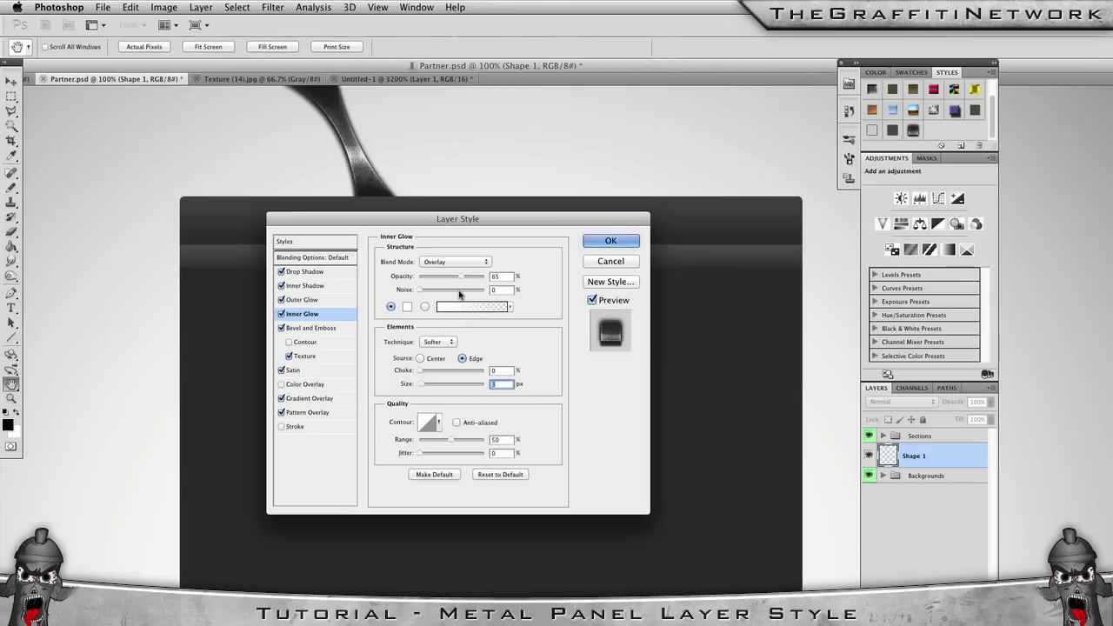
pyautogui.moveTo(454, 277); pyautogui.dragTo(452, 279)
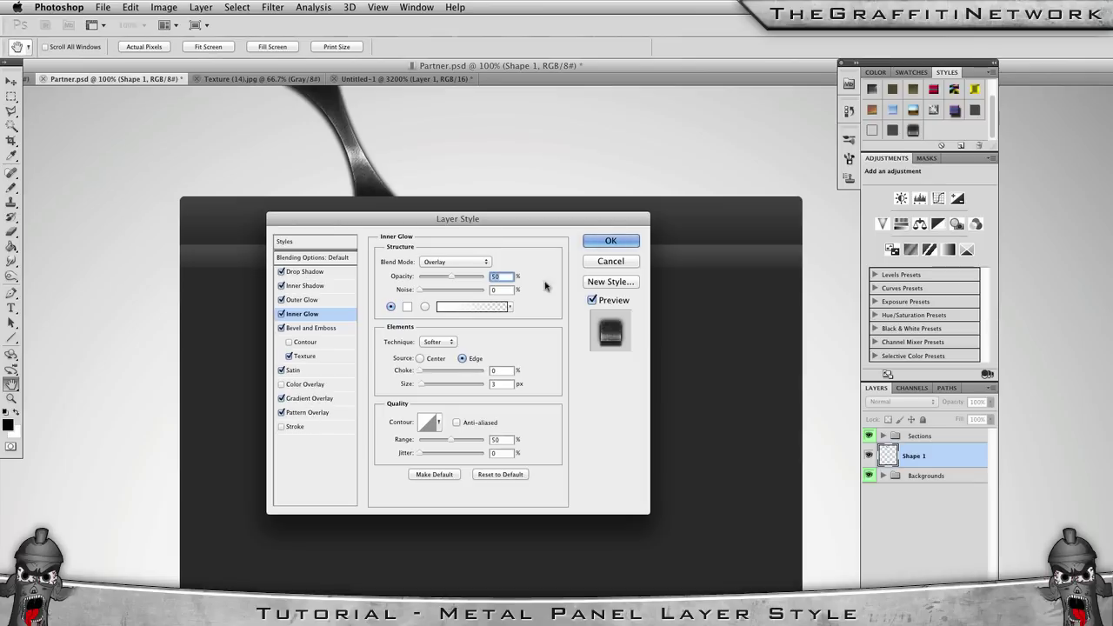
pyautogui.click(612, 241)
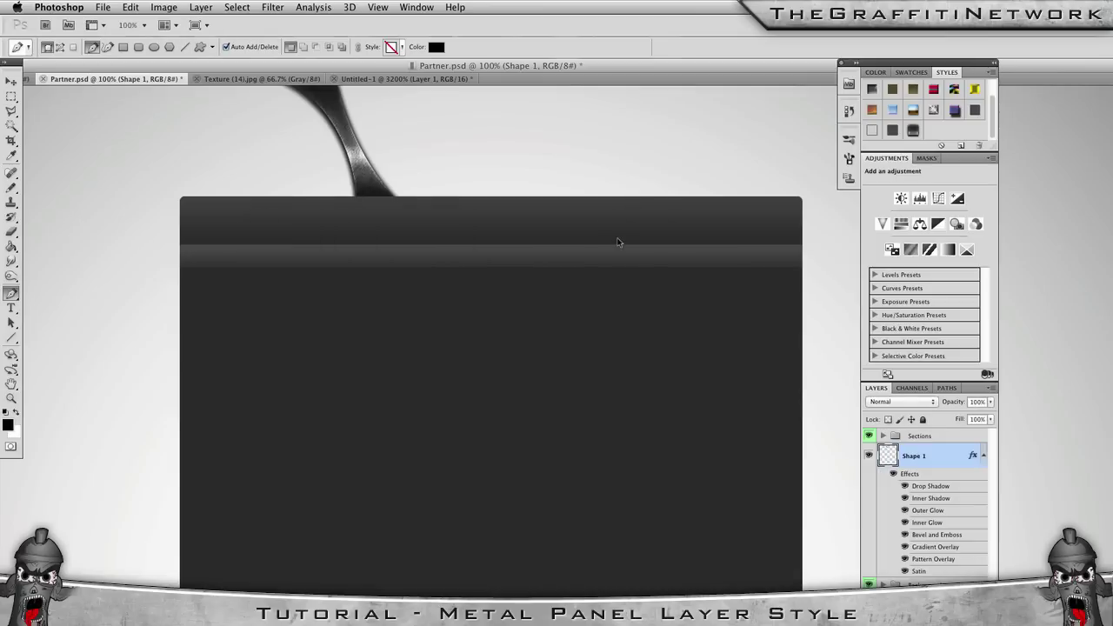
pyautogui.click(983, 456)
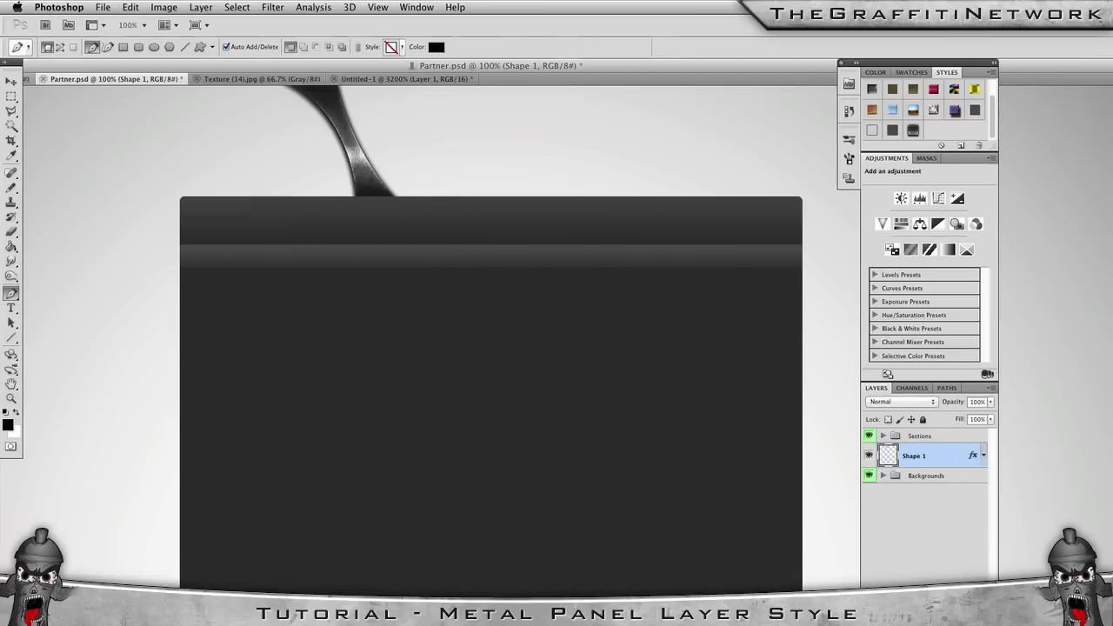
# Switch to the TheGraffitiNetwork 2.psd document and activate the Move tool.
pyautogui.click(27, 79)
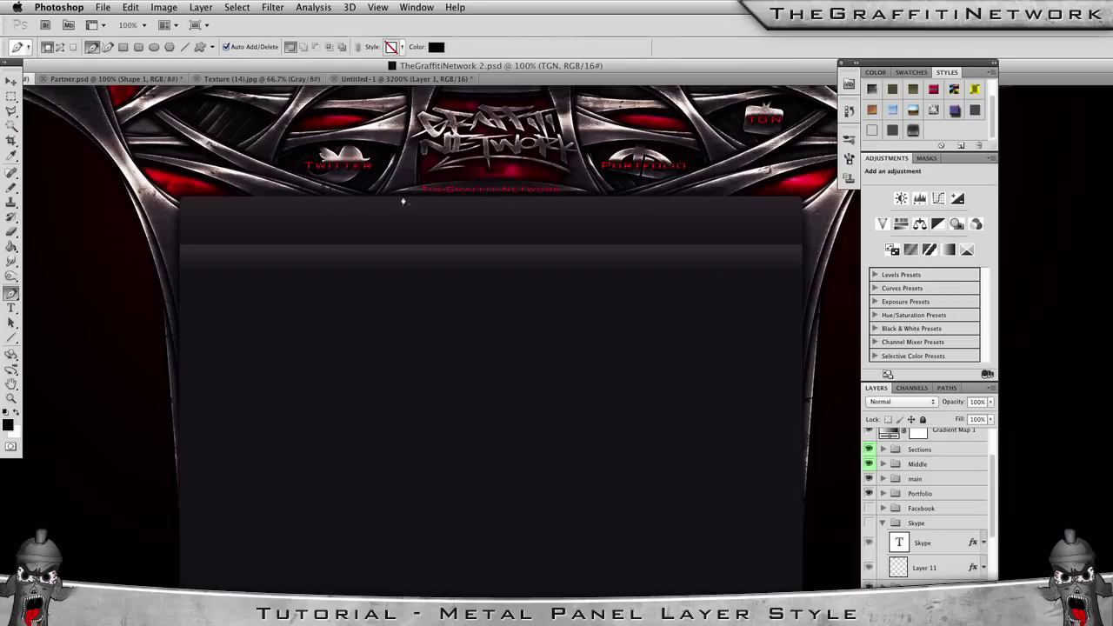
pyautogui.click(12, 81)
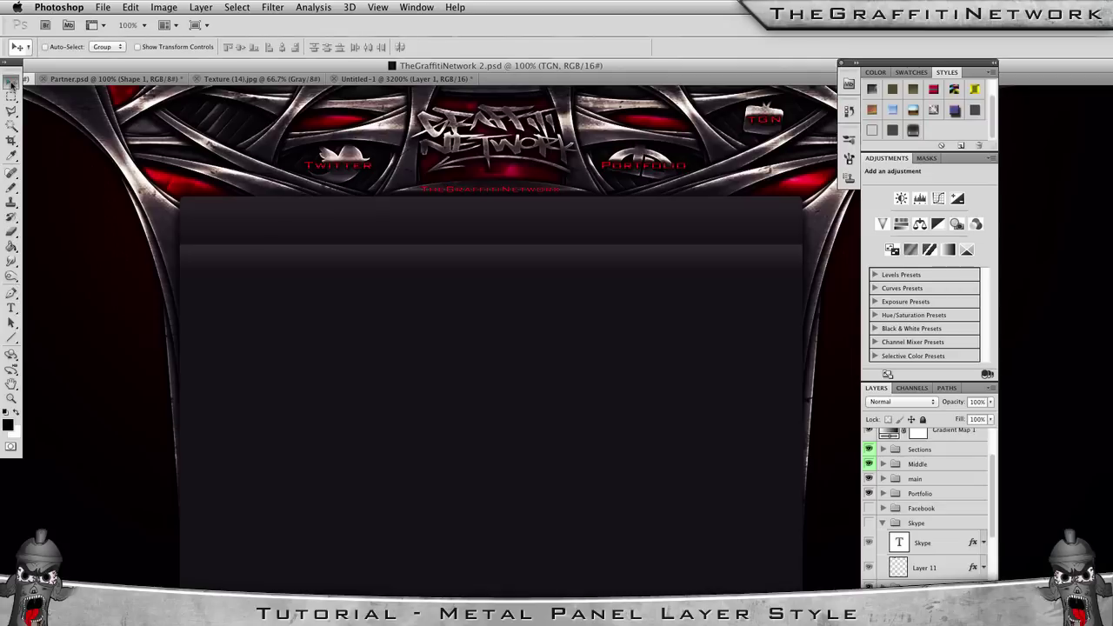